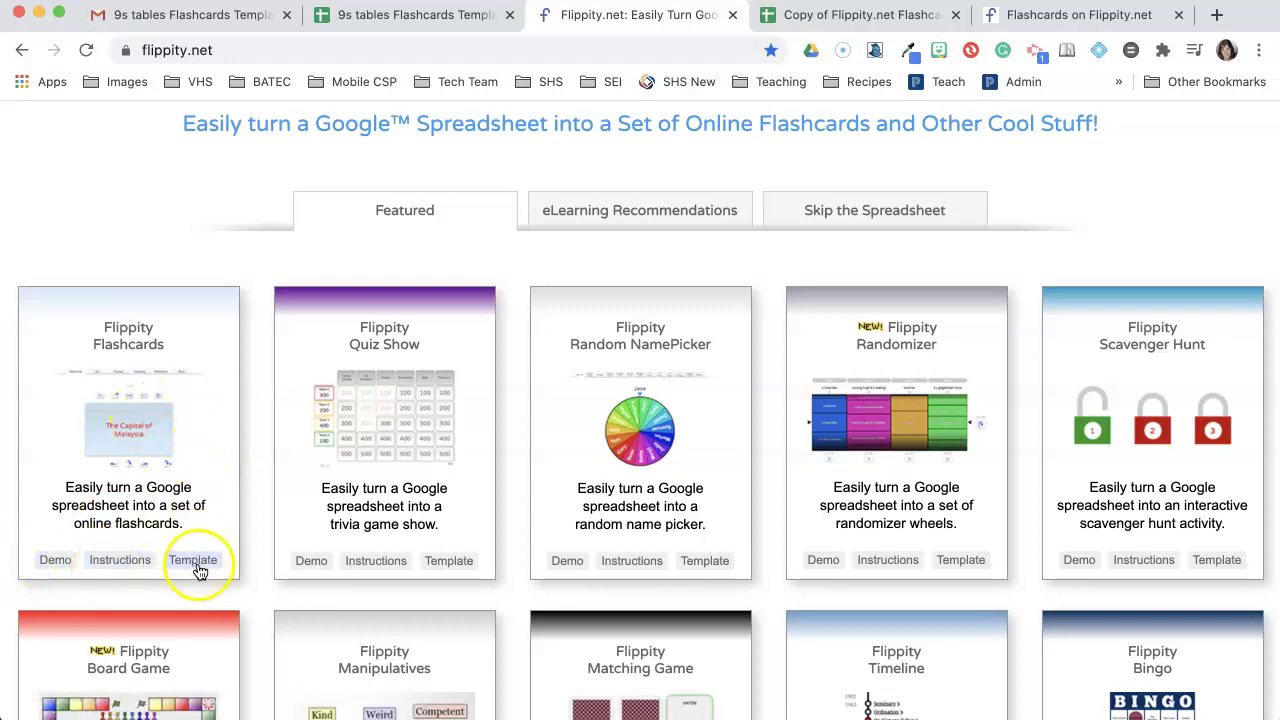
Step: Make a copy of the Flippity Flashcards template and look through its sample cards
left_click(193, 561)
left_click(330, 440)
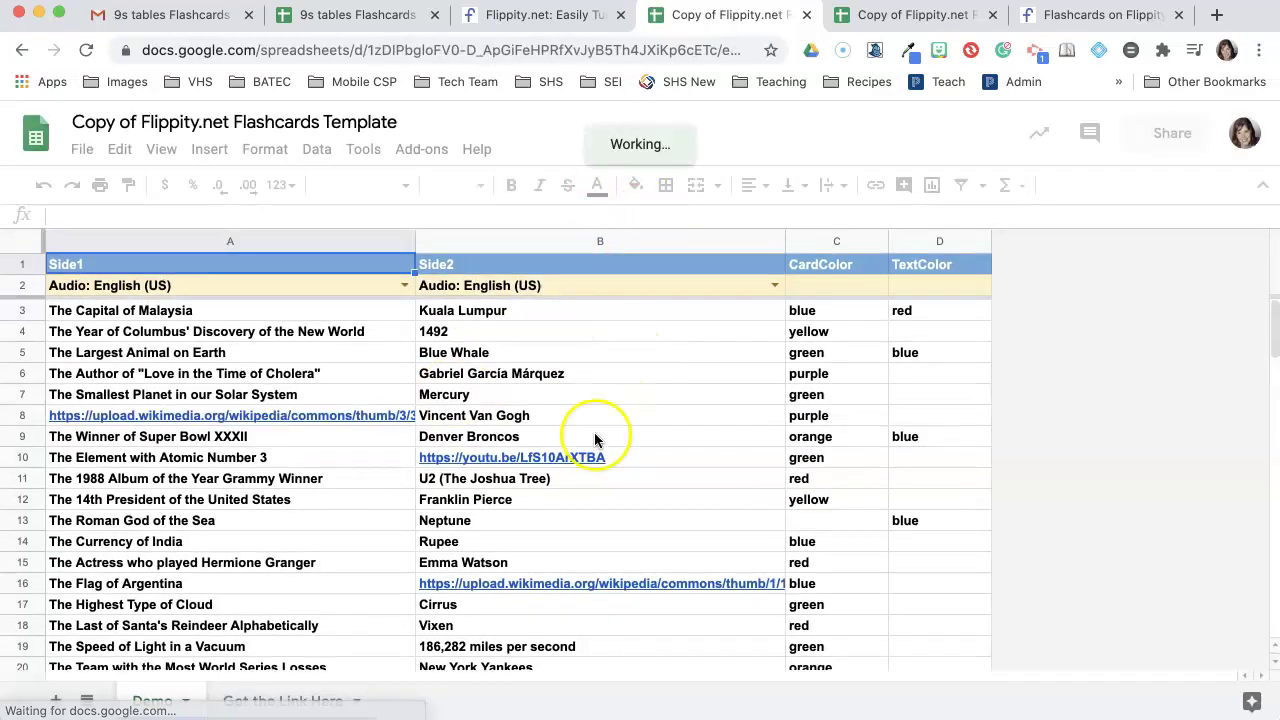
scroll(584, 500, "down", 5)
scroll(584, 500, "down", 3)
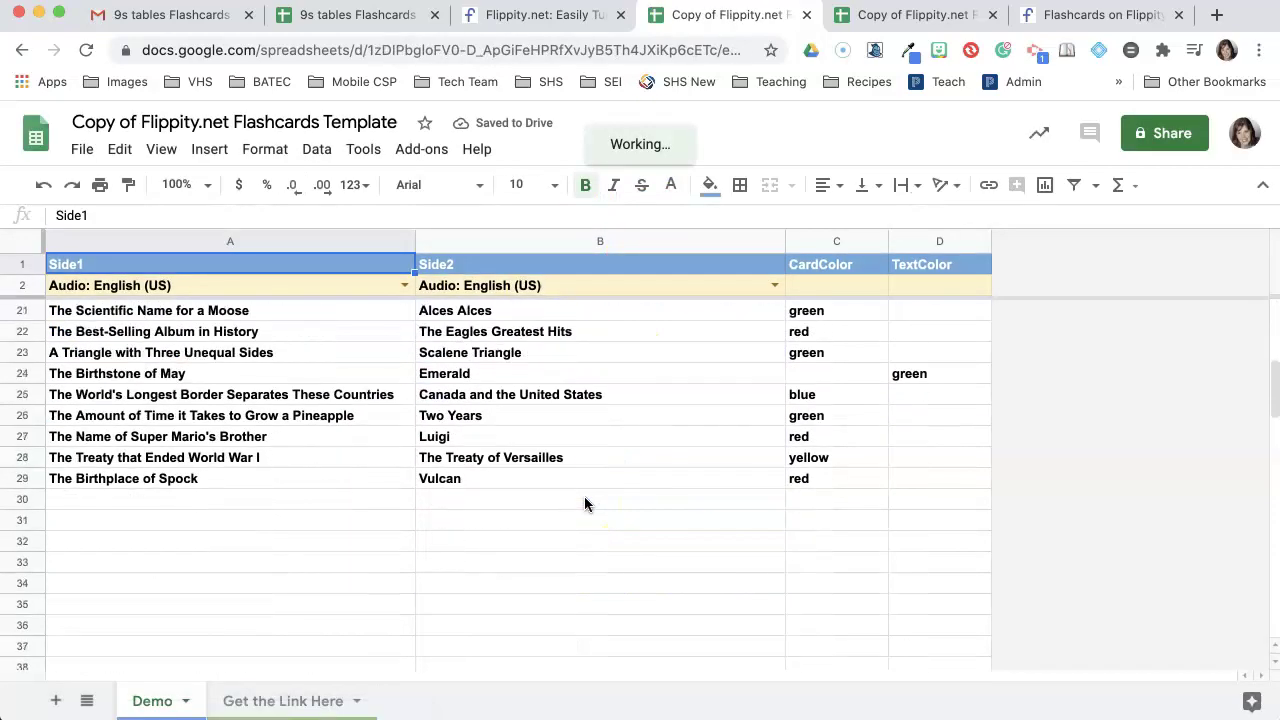
scroll(584, 500, "up", 7)
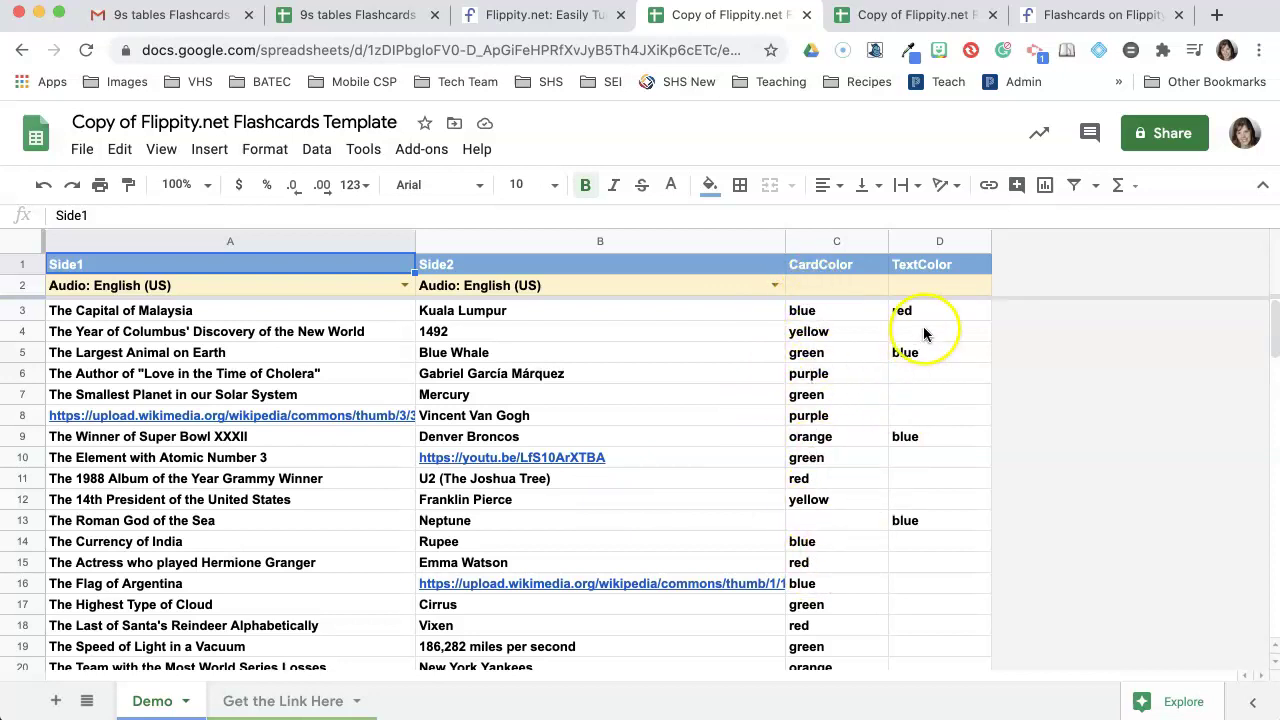
Step: Examine the template's card and text color columns and the video and image links used on Side2
scroll(920, 585, "down", 5)
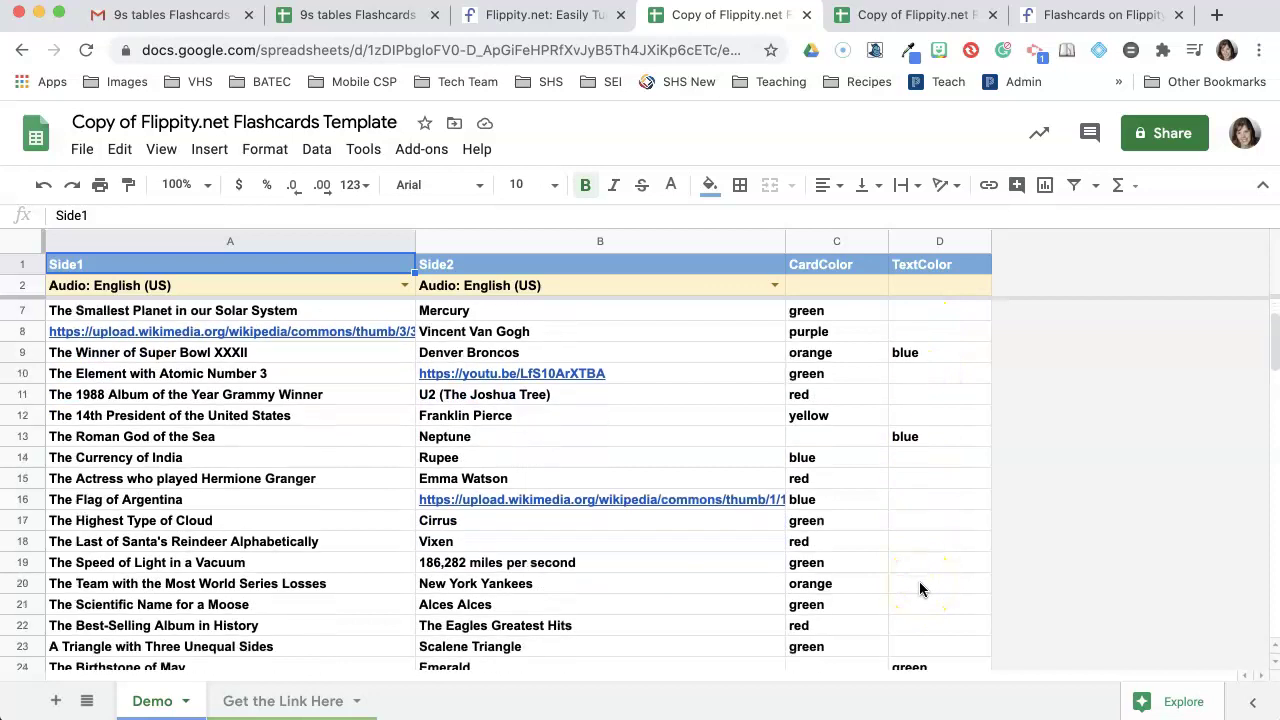
scroll(894, 566, "up", 4)
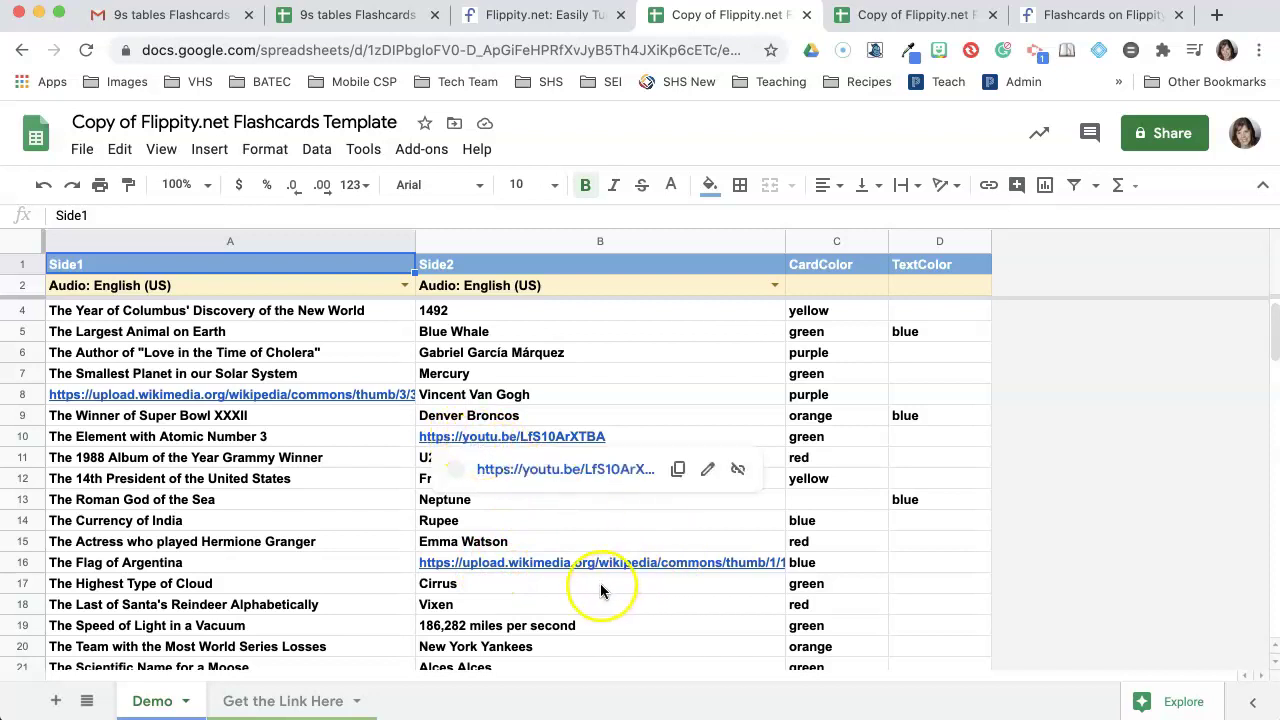
mouse_move(564, 570)
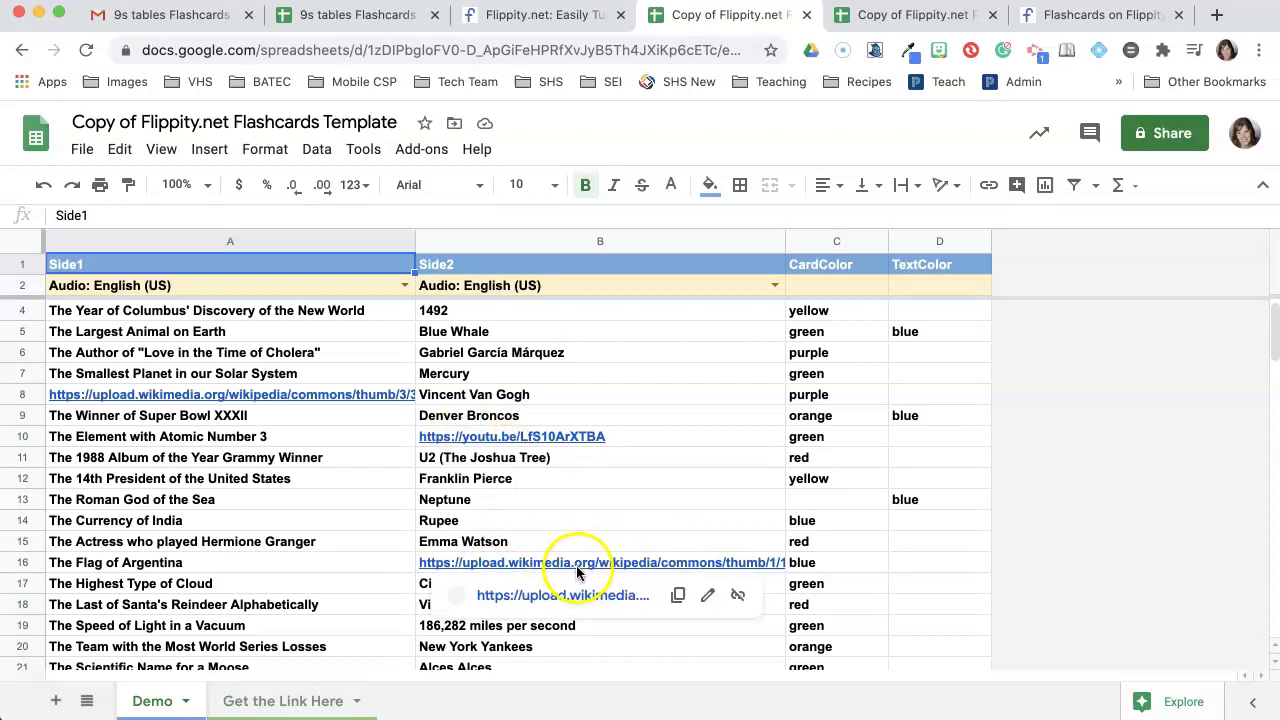
scroll(553, 533, "up", 1)
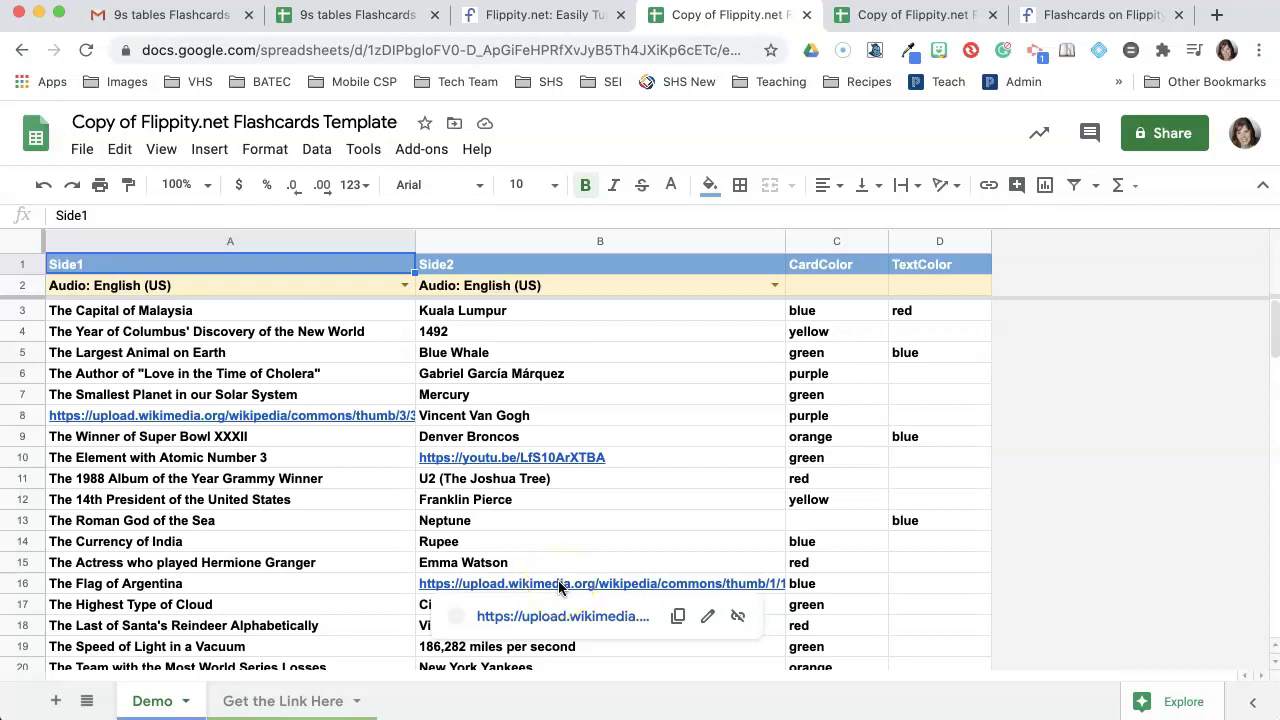
Step: In the 9s tables Flashcards Template flippity spreadsheet, open the Side2 image link of the 9 x 6 card
left_click(358, 18)
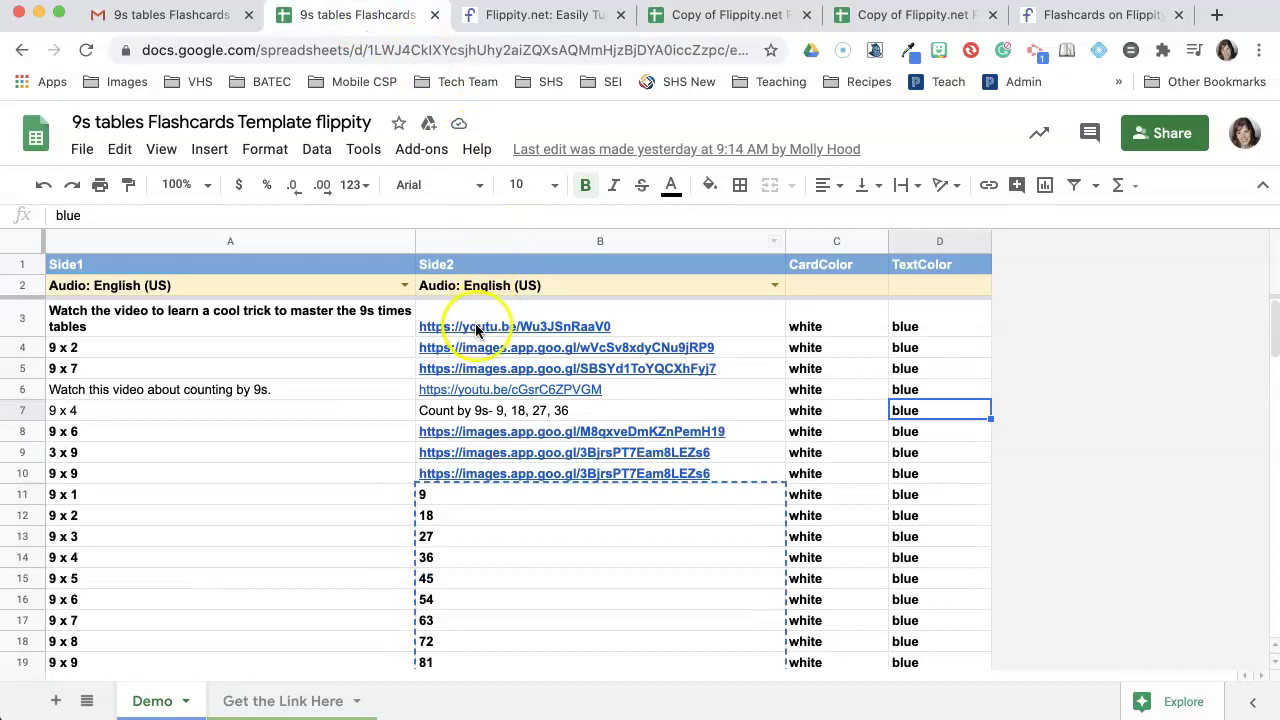
mouse_move(460, 330)
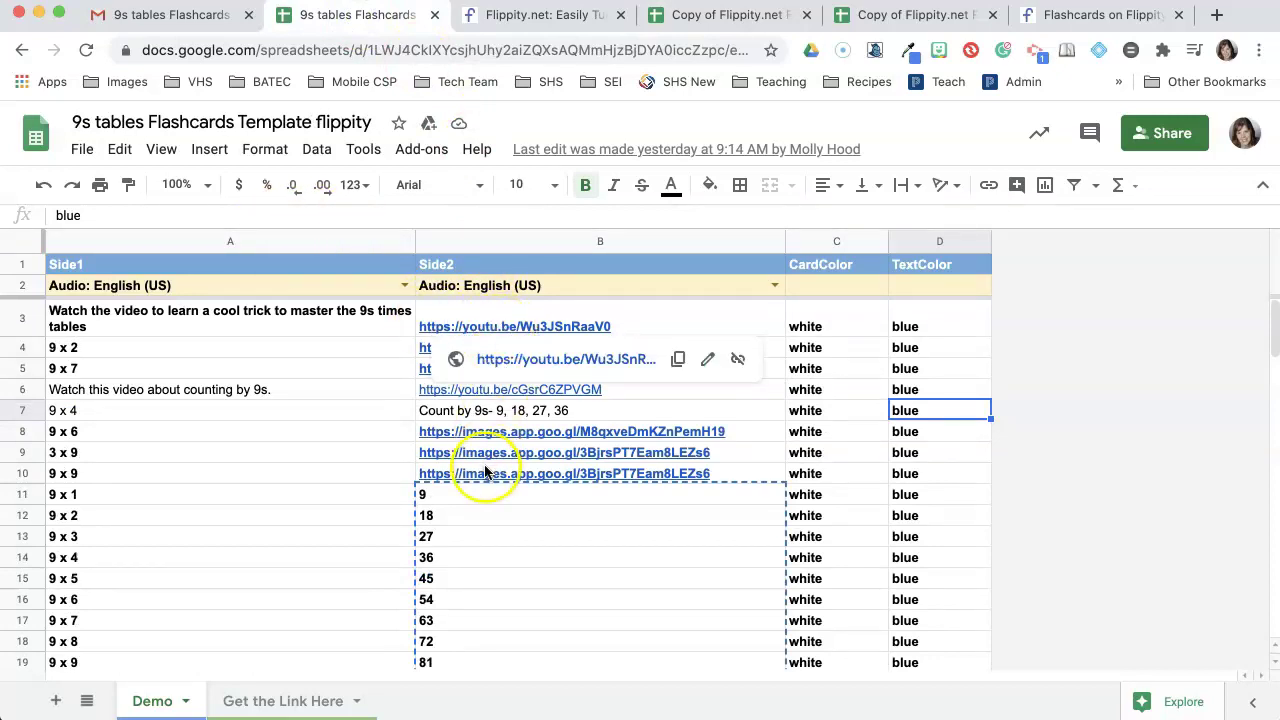
left_click(487, 433)
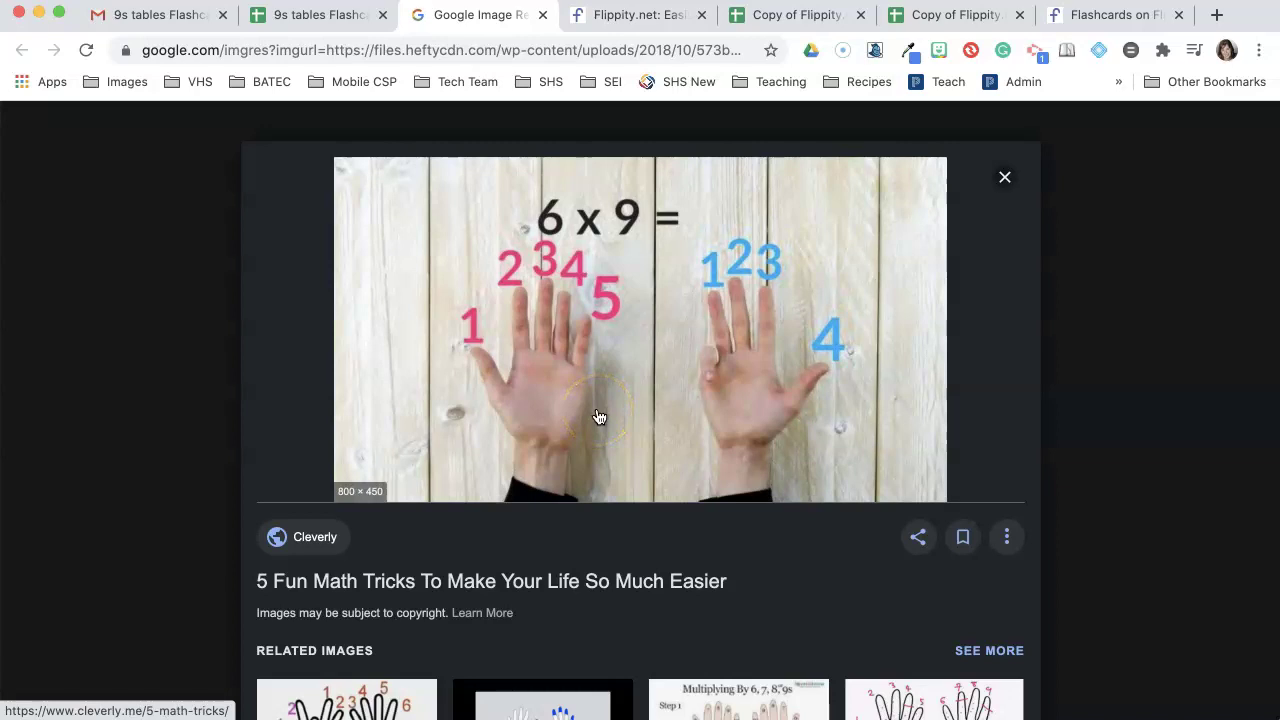
Step: Look over the 6 x 9 image result, open its source page, and return to the image result
scroll(637, 380, "down", 1)
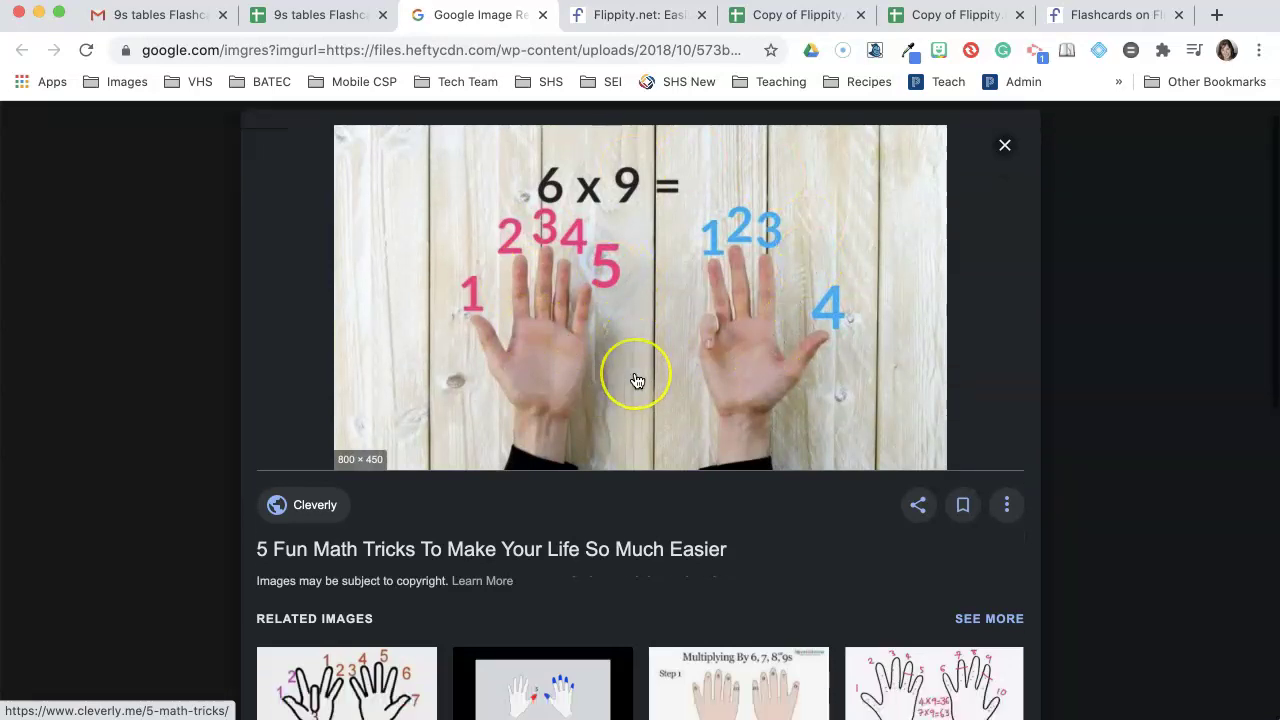
scroll(637, 380, "down", 8)
scroll(637, 380, "up", 8)
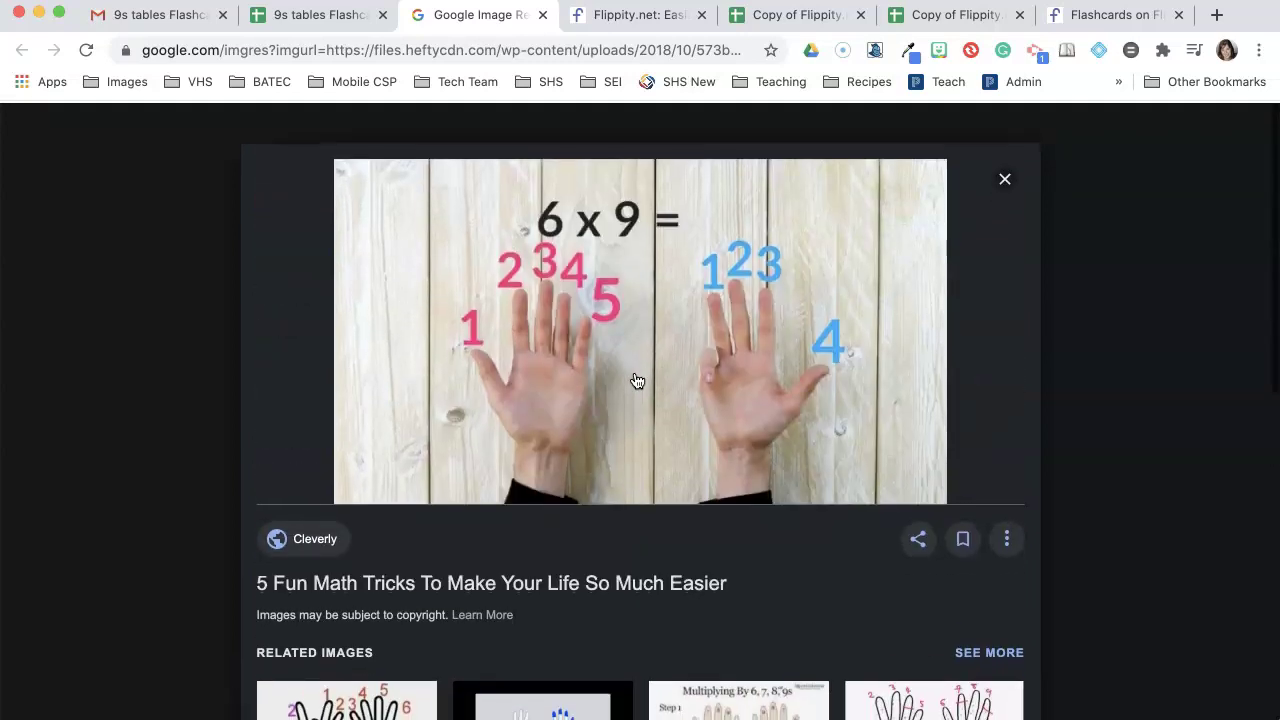
left_click(649, 371)
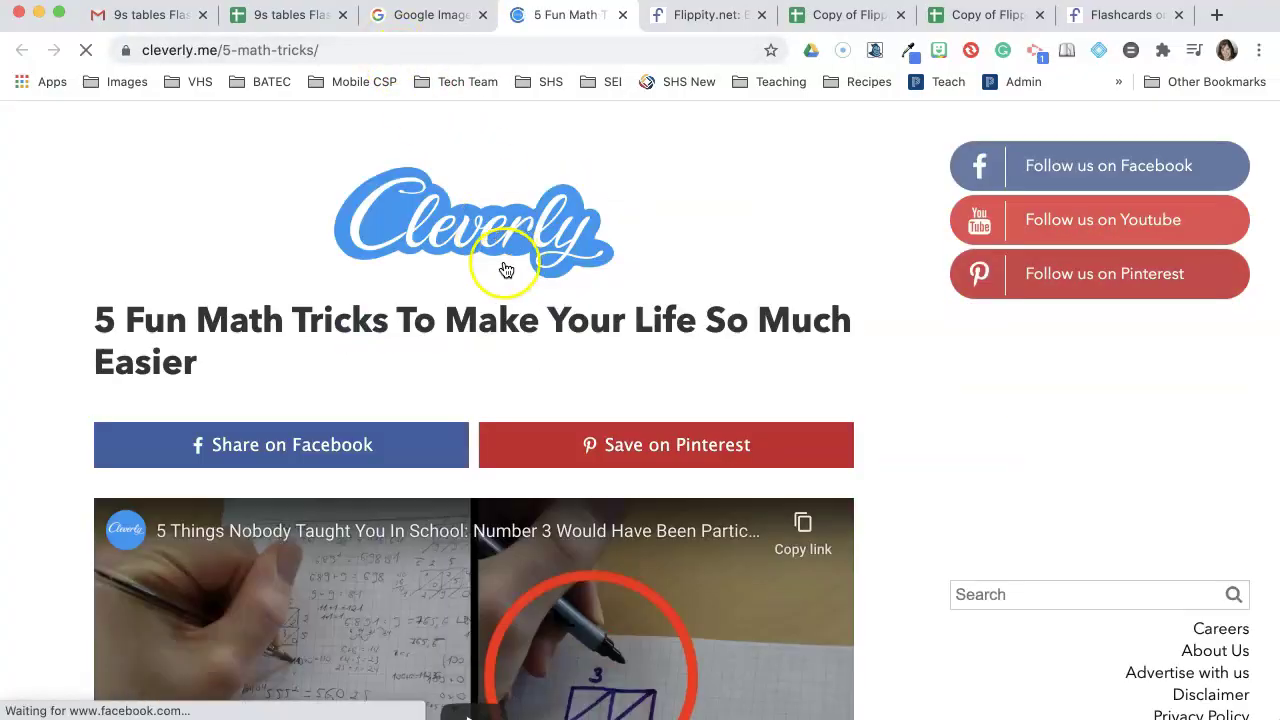
left_click(403, 16)
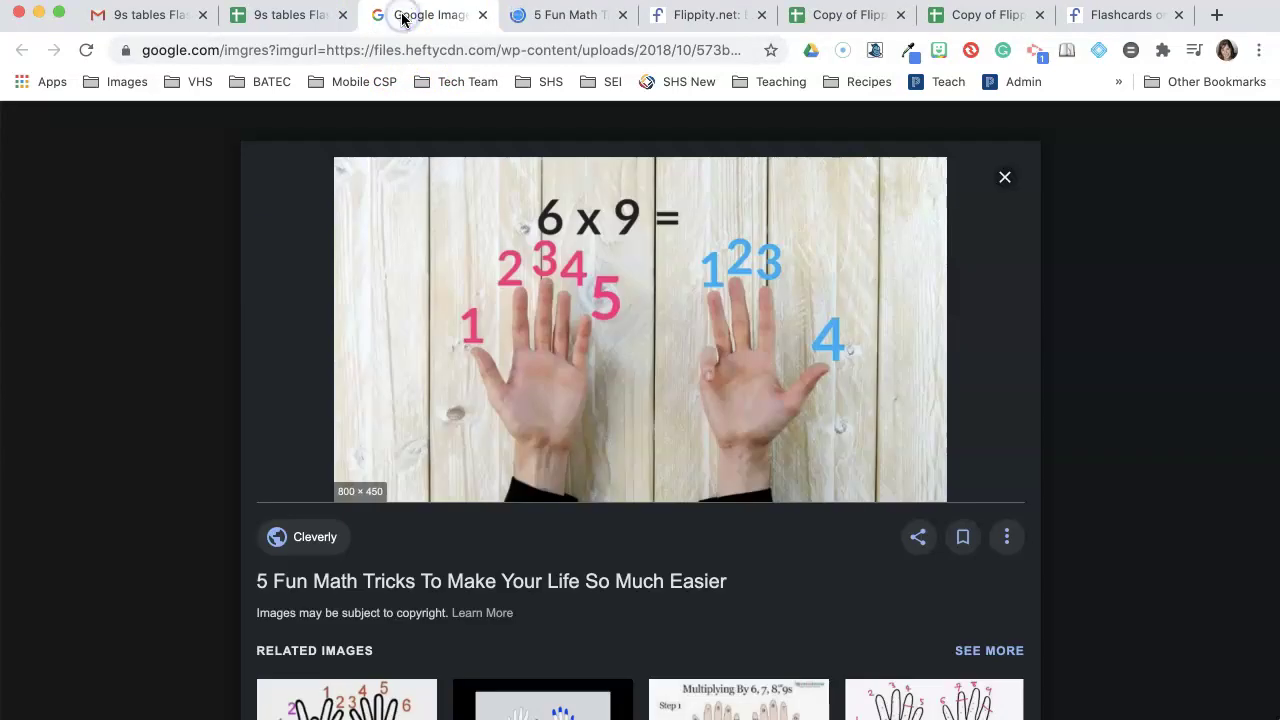
Step: Copy the image address of the 6 x 9 hands picture
right_click(570, 252)
left_click(569, 253)
right_click(652, 262)
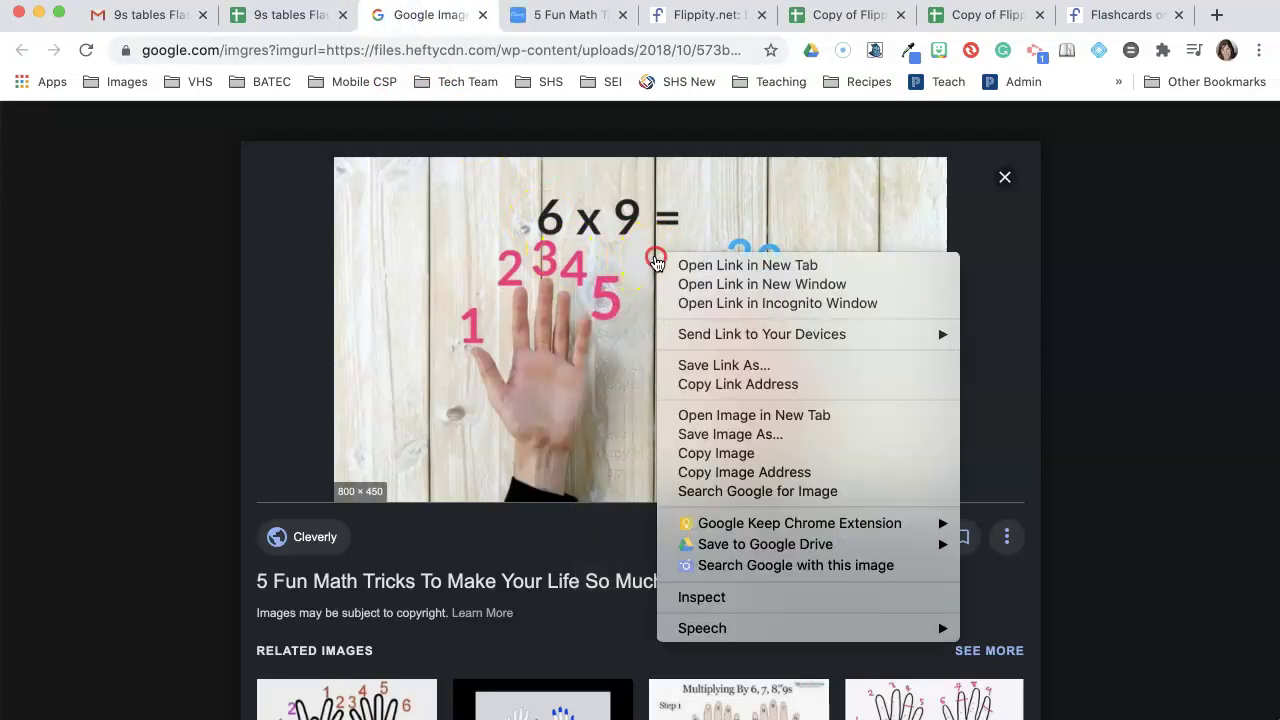
left_click(729, 474)
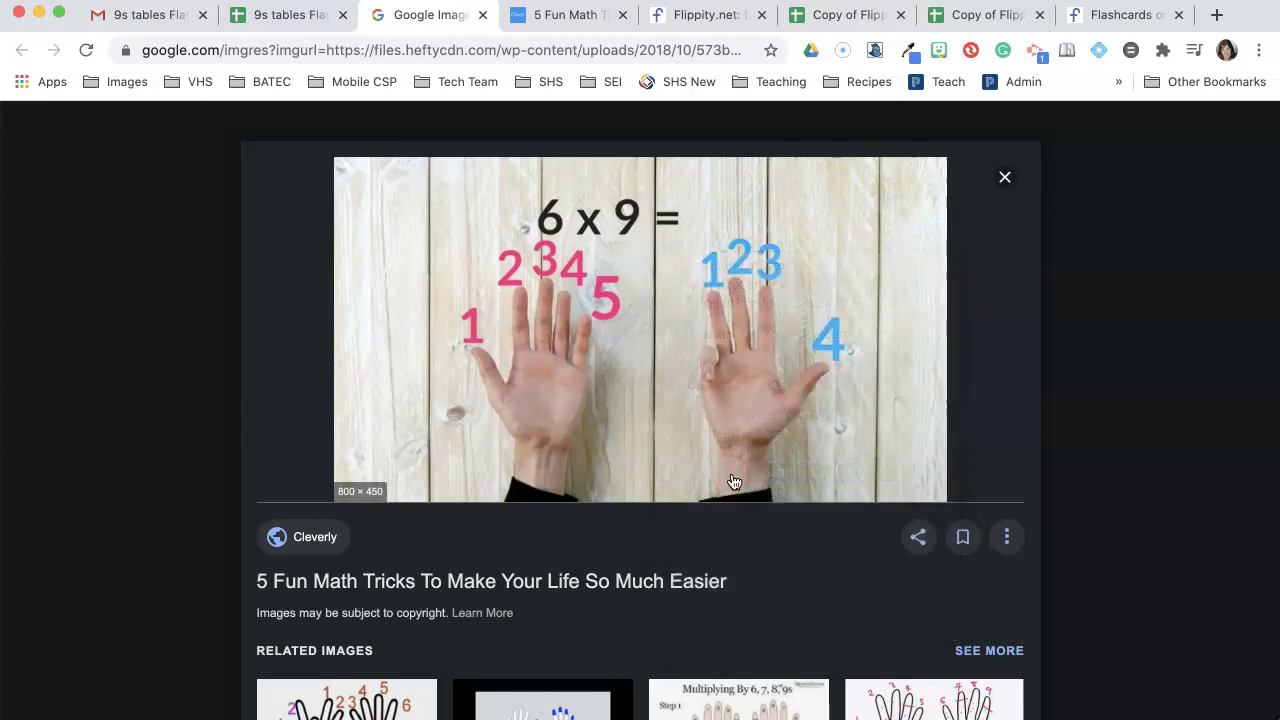
Step: Load the copied image address in a new browser tab to check that it points directly at the picture
left_click(1216, 16)
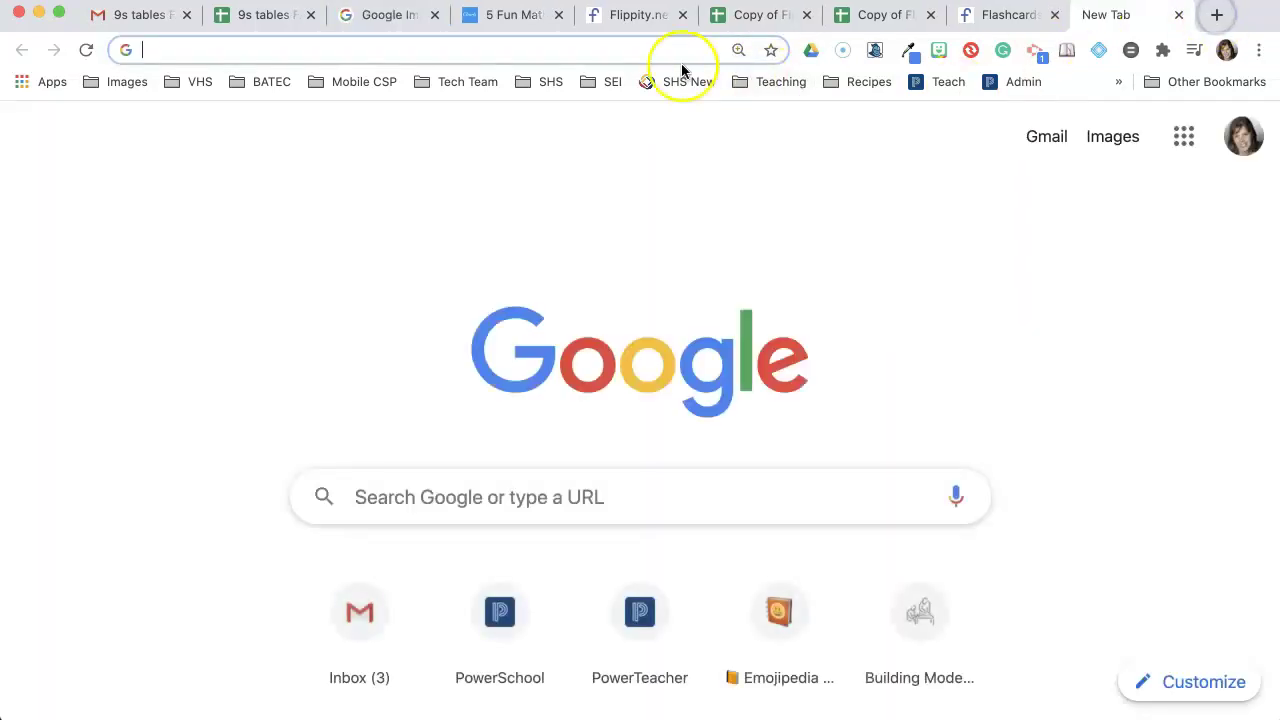
left_click(655, 57)
key("super+v")
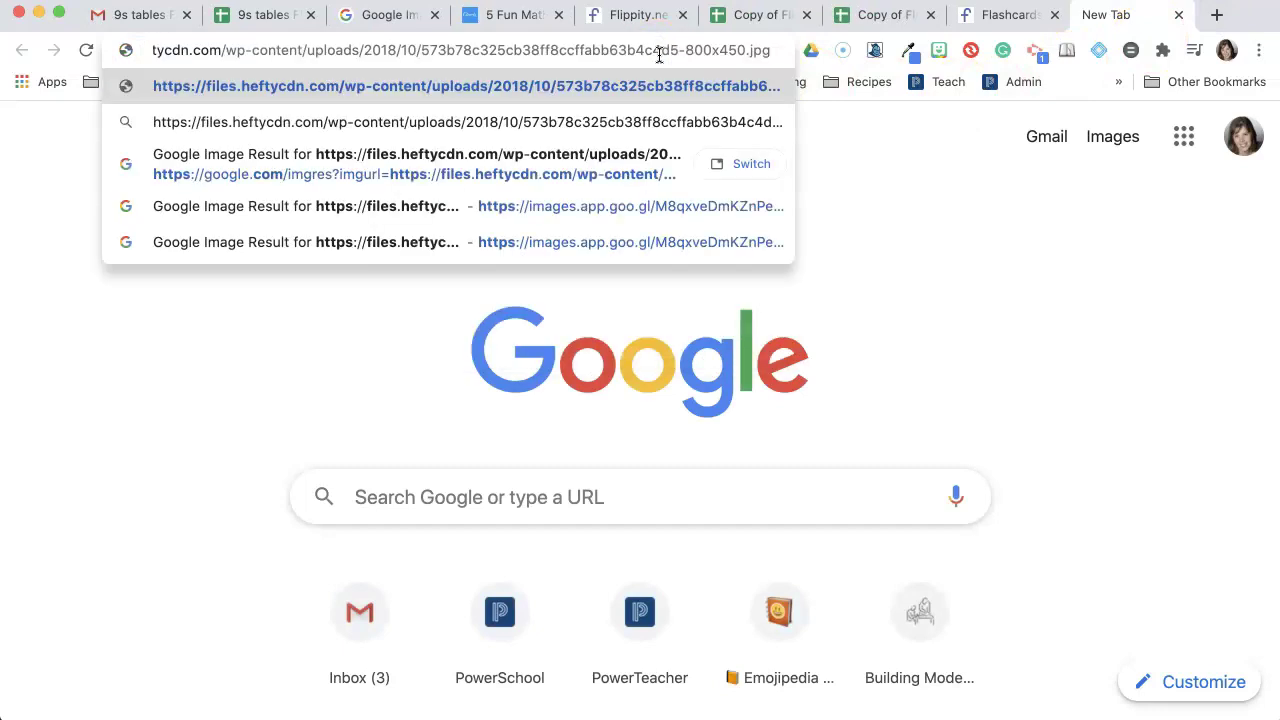
key("Return")
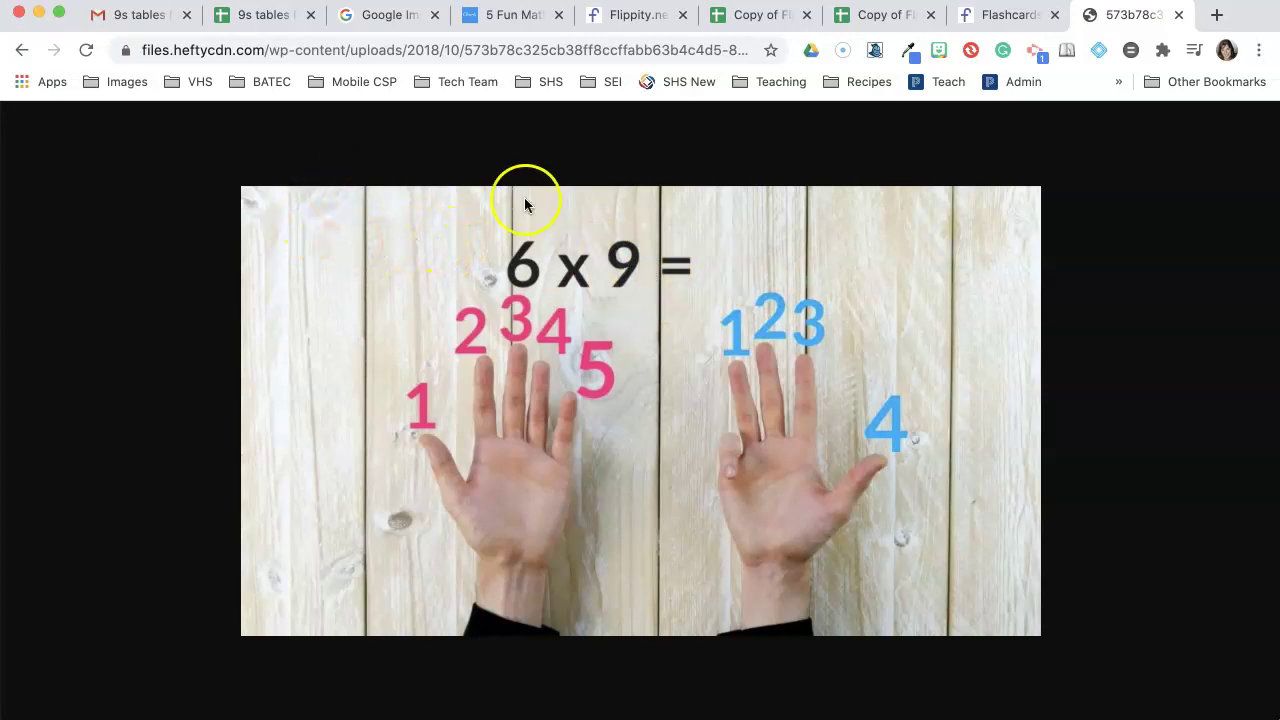
Step: Replace the Side2 link of the 9 x 6 card in cell B8 with the copied image address
left_click(245, 18)
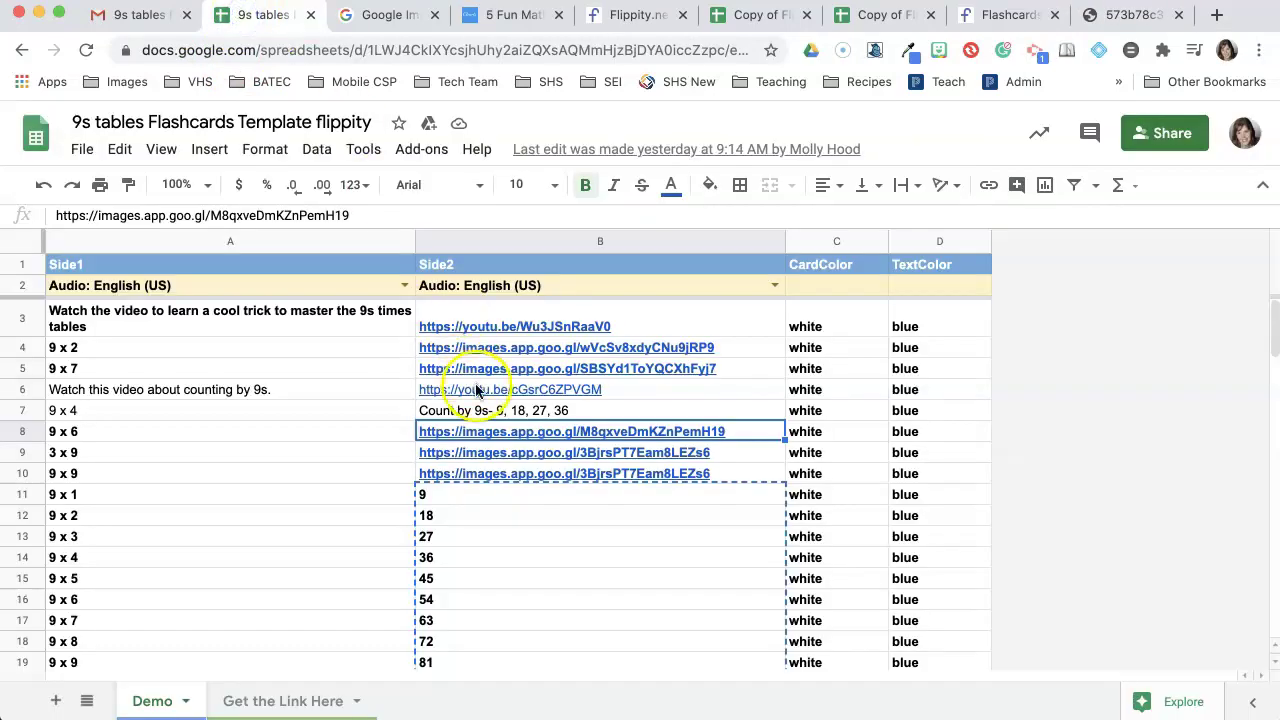
left_click(519, 440)
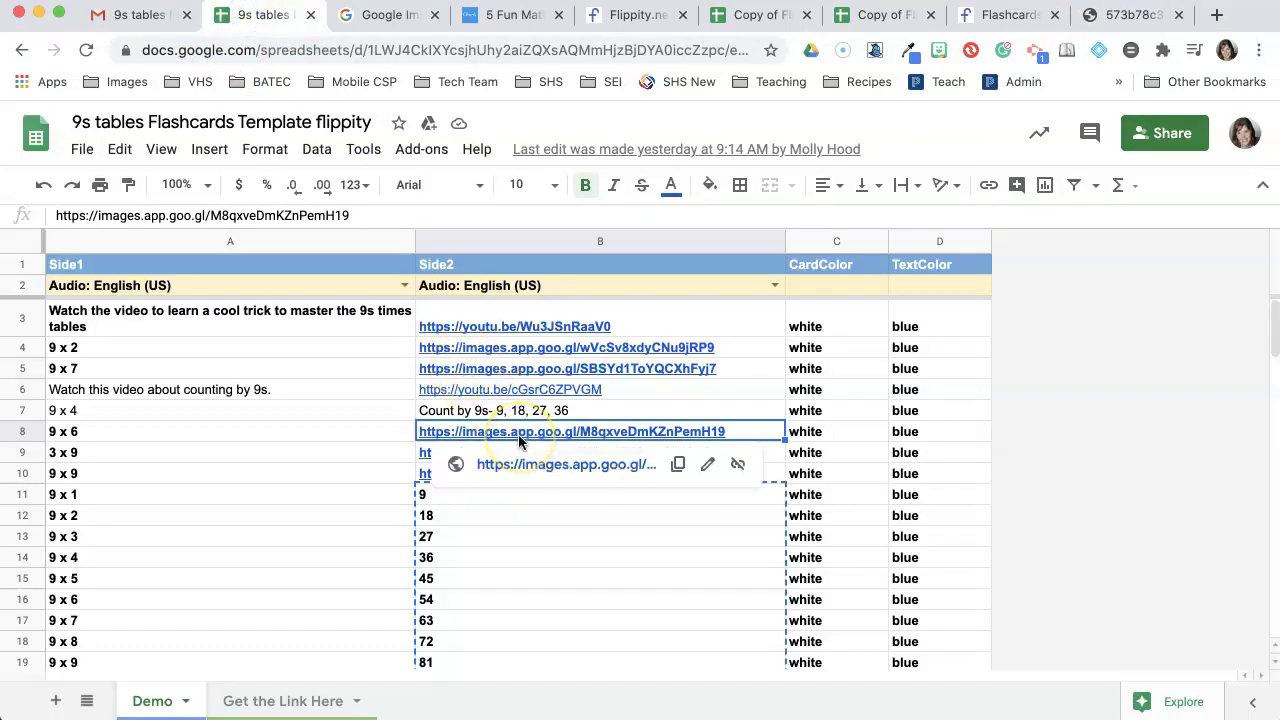
key("ctrl+v")
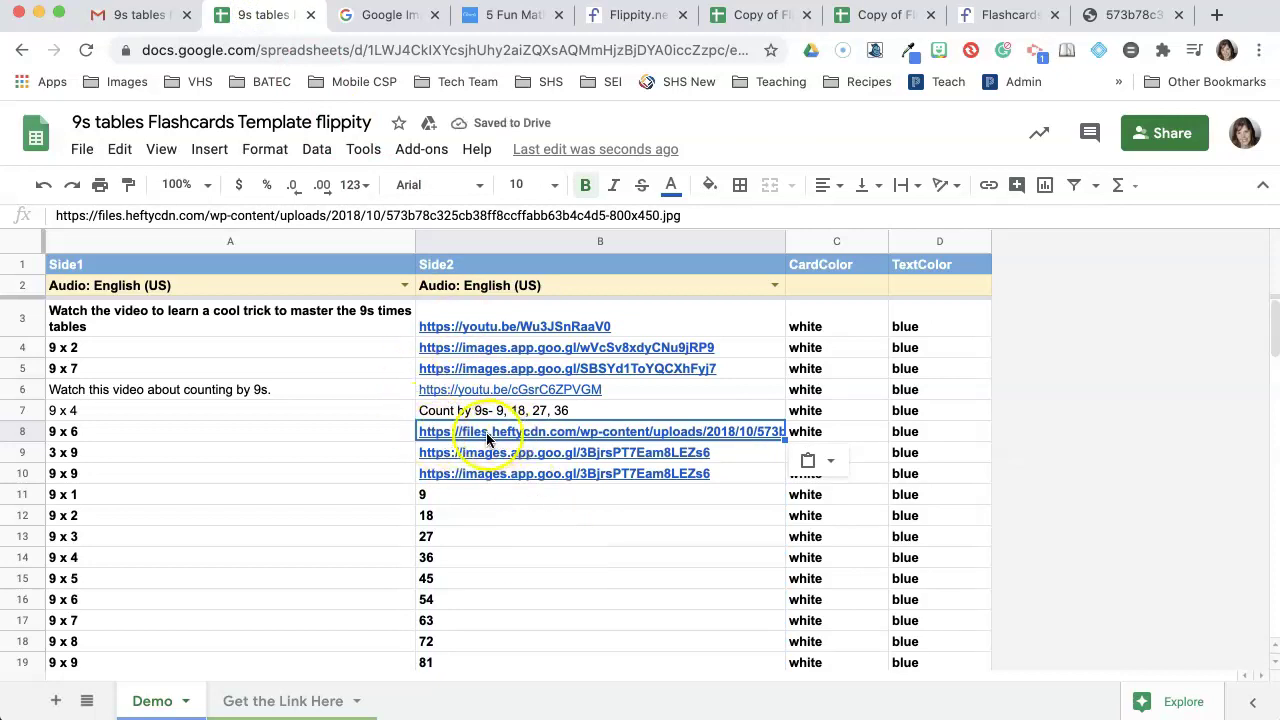
Step: Review the publish-to-web settings of the Copy of Flippity.net Flashcards Template that holds the 9s tables cards
left_click(880, 15)
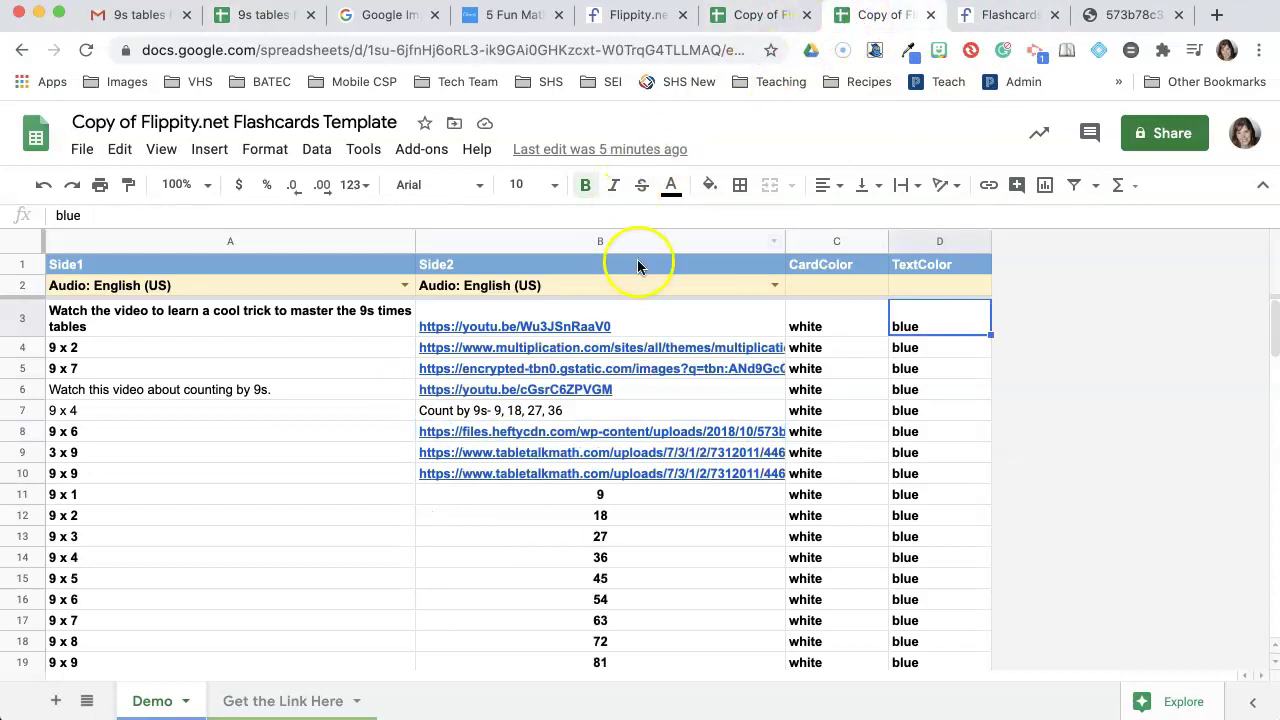
left_click(82, 149)
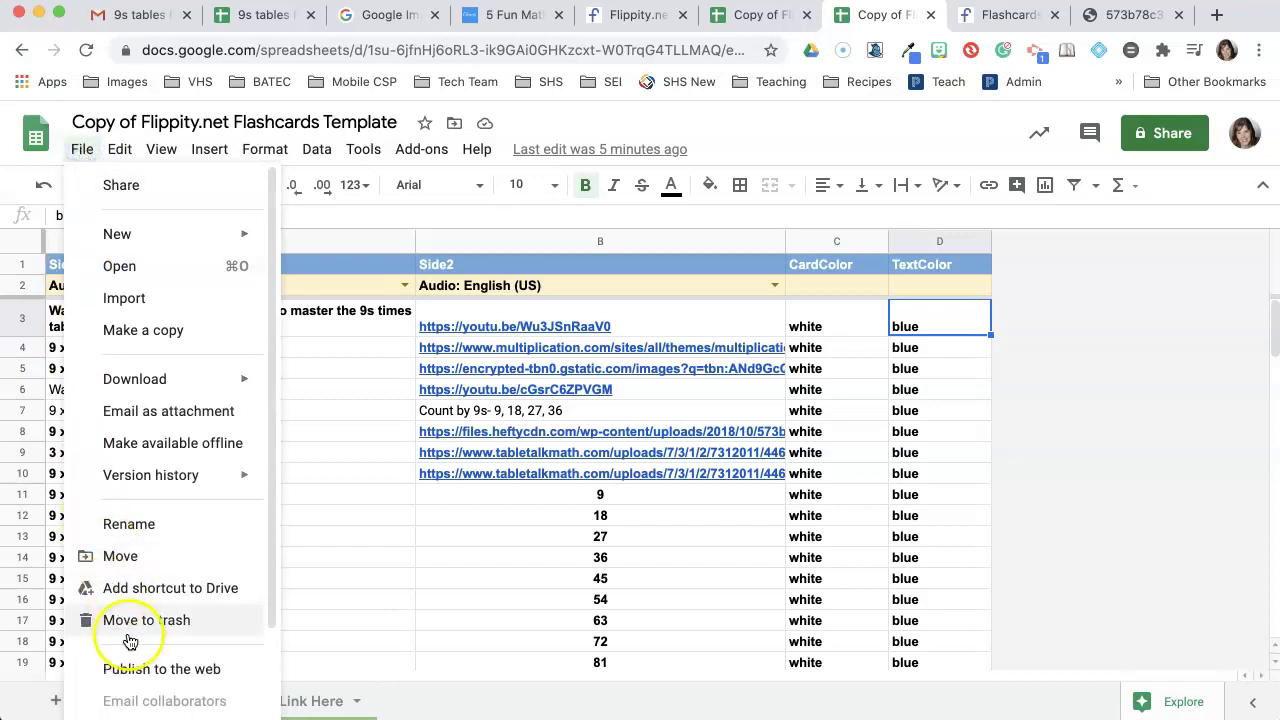
left_click(158, 667)
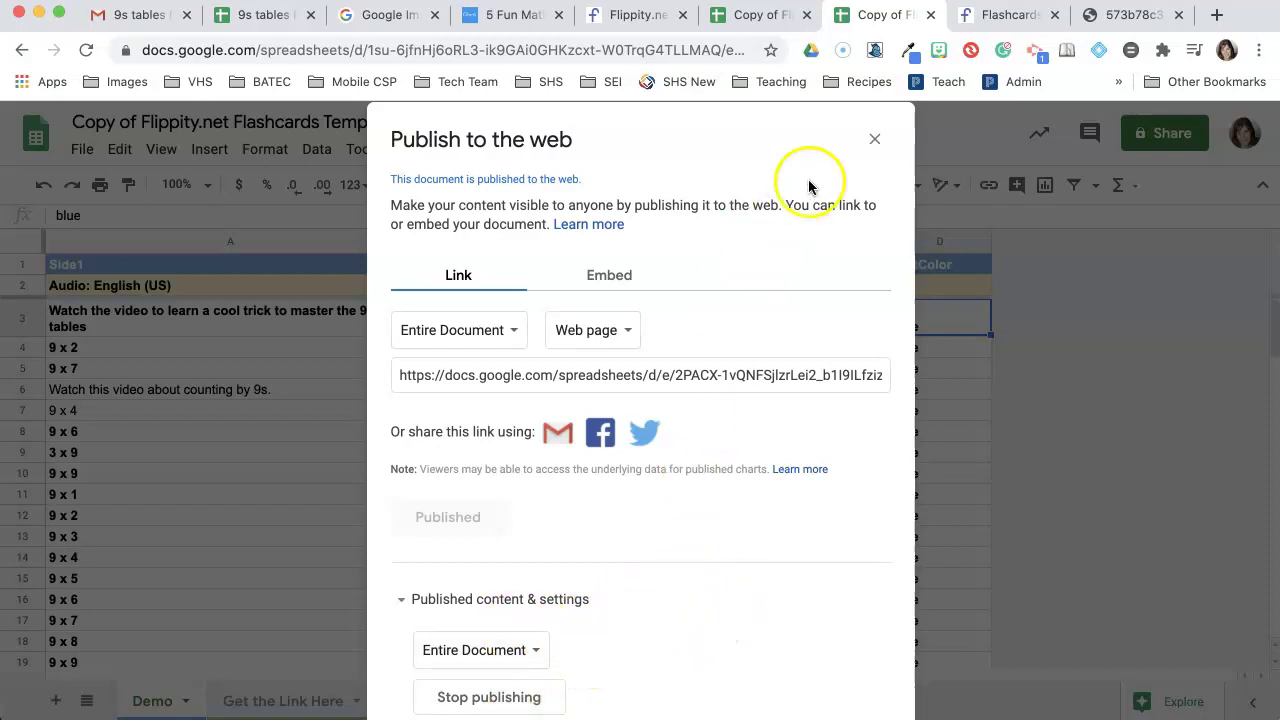
scroll(878, 146, "down", 2)
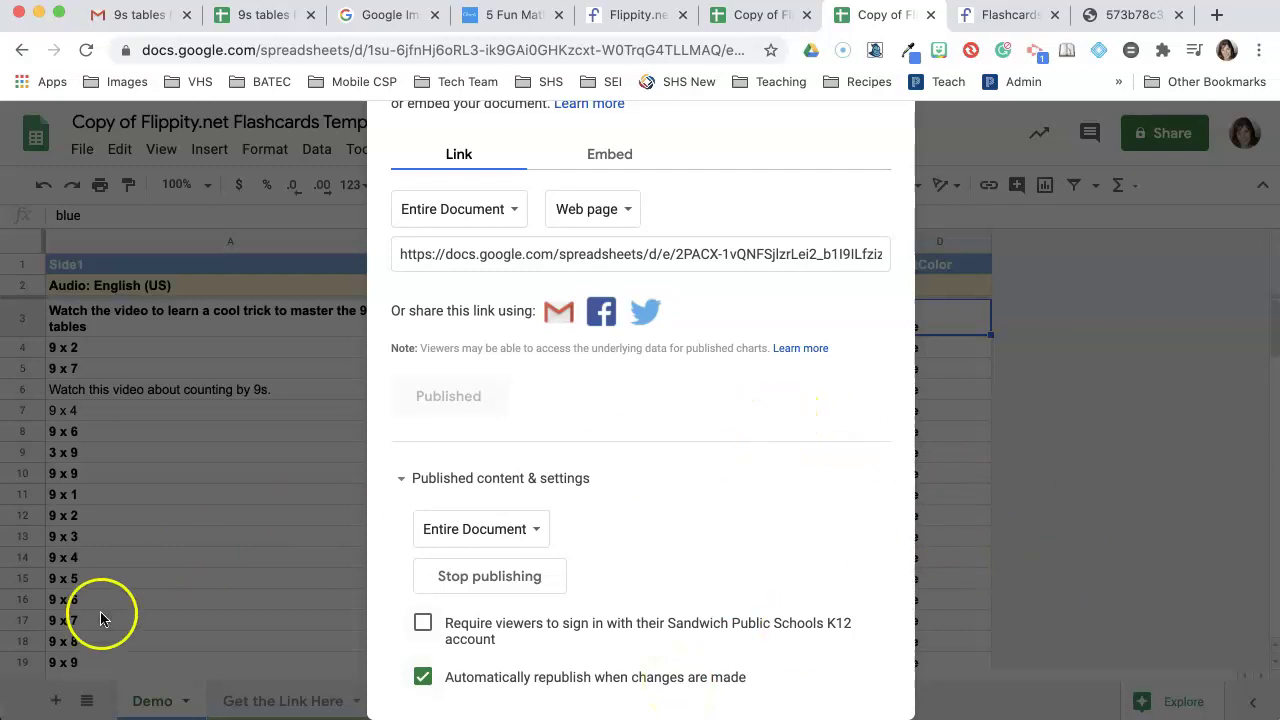
key("Escape")
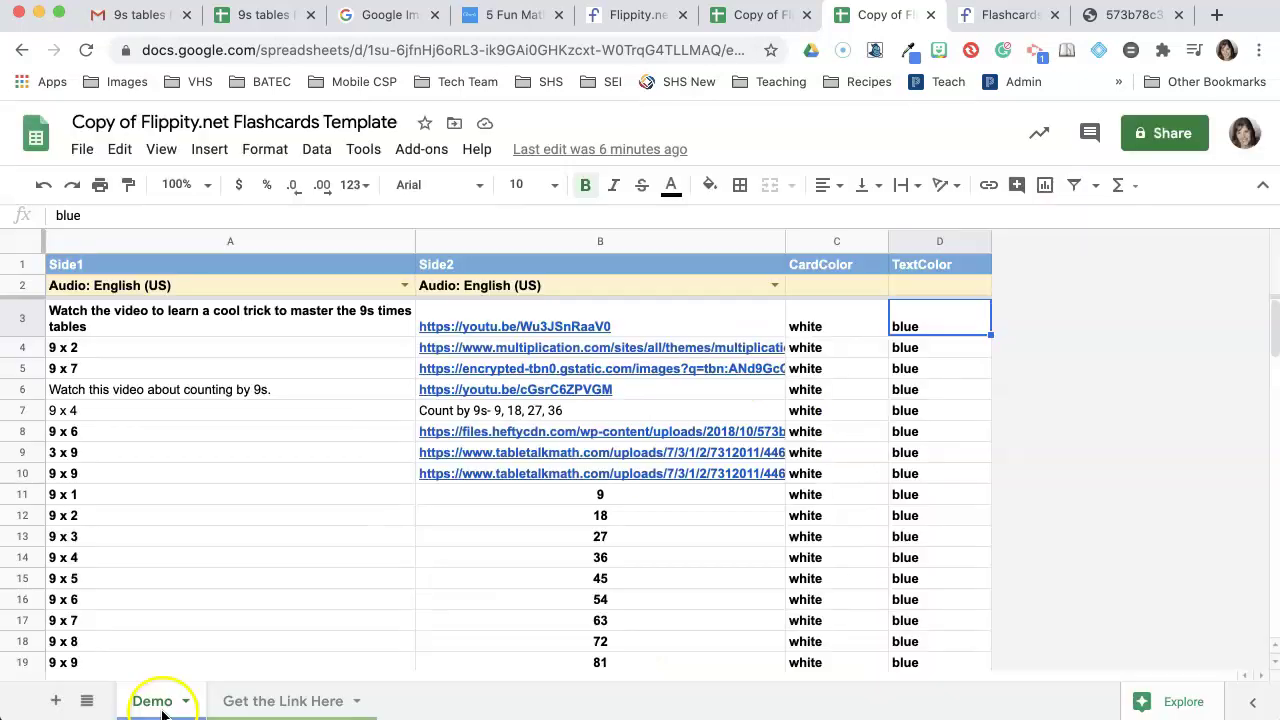
Step: Open the flashcard set from the Flippity link in cell A2 of the Get the Link Here sheet
left_click(262, 703)
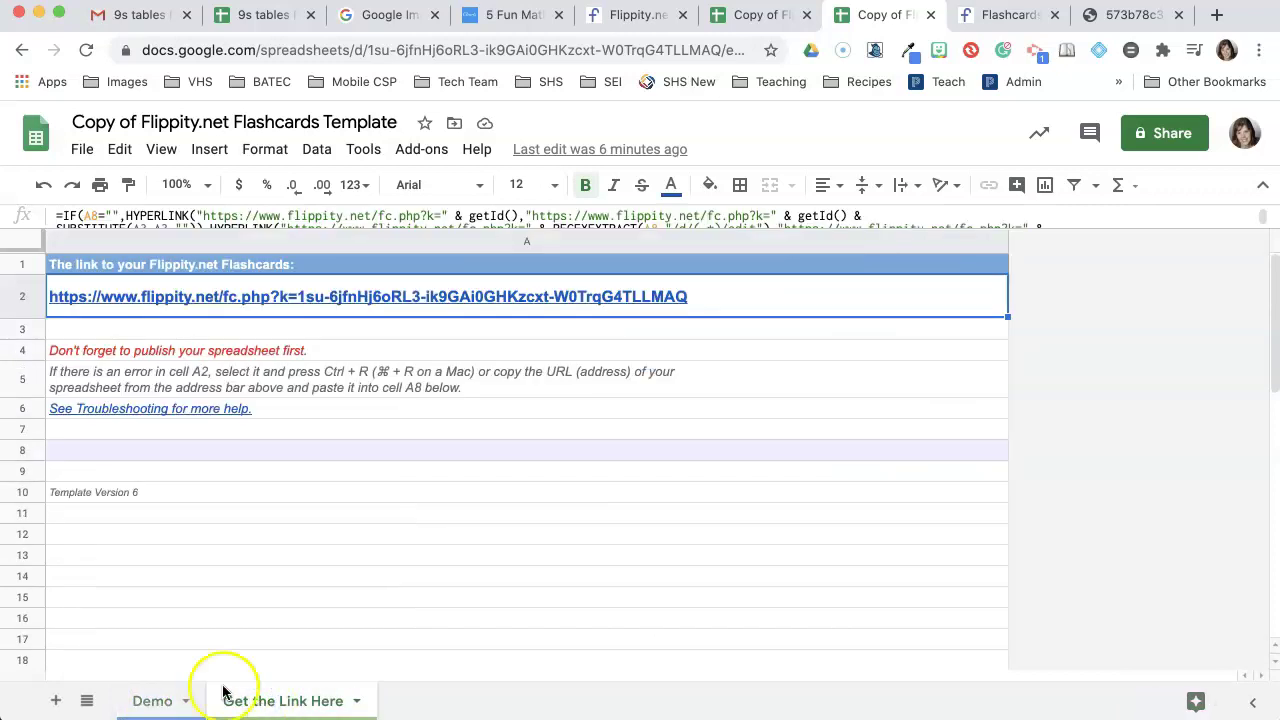
left_click(157, 300)
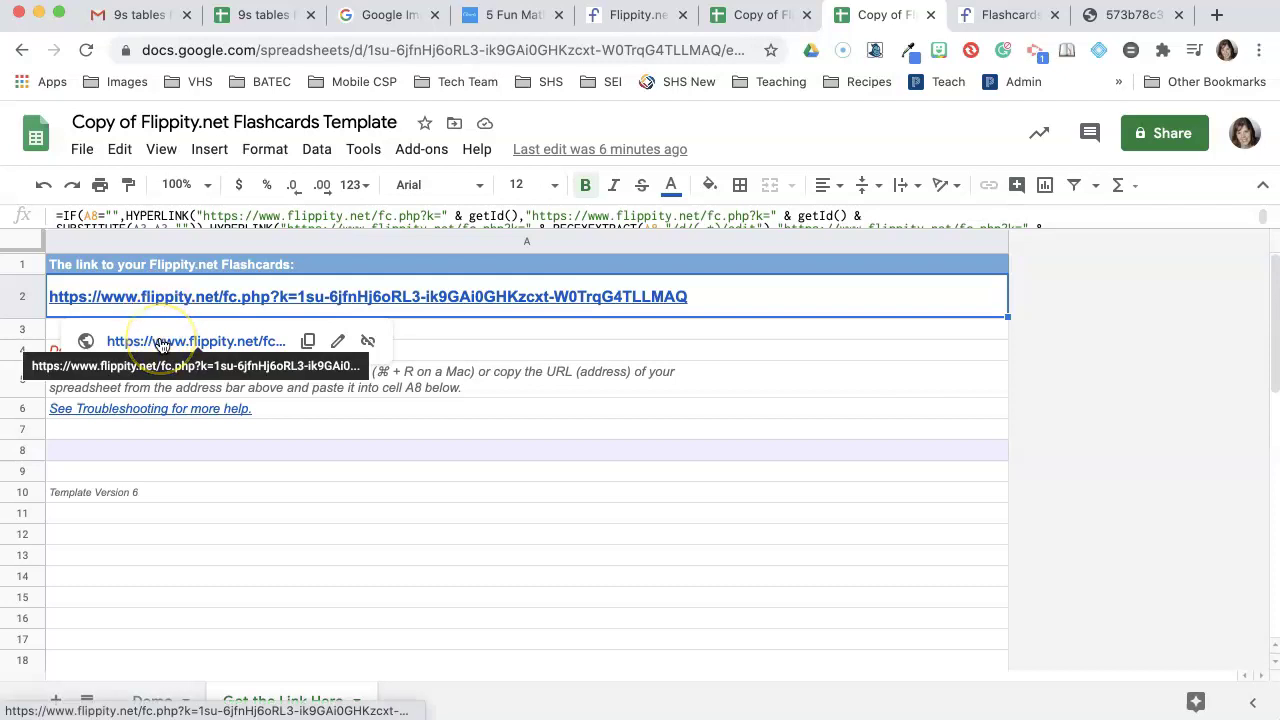
left_click(307, 343)
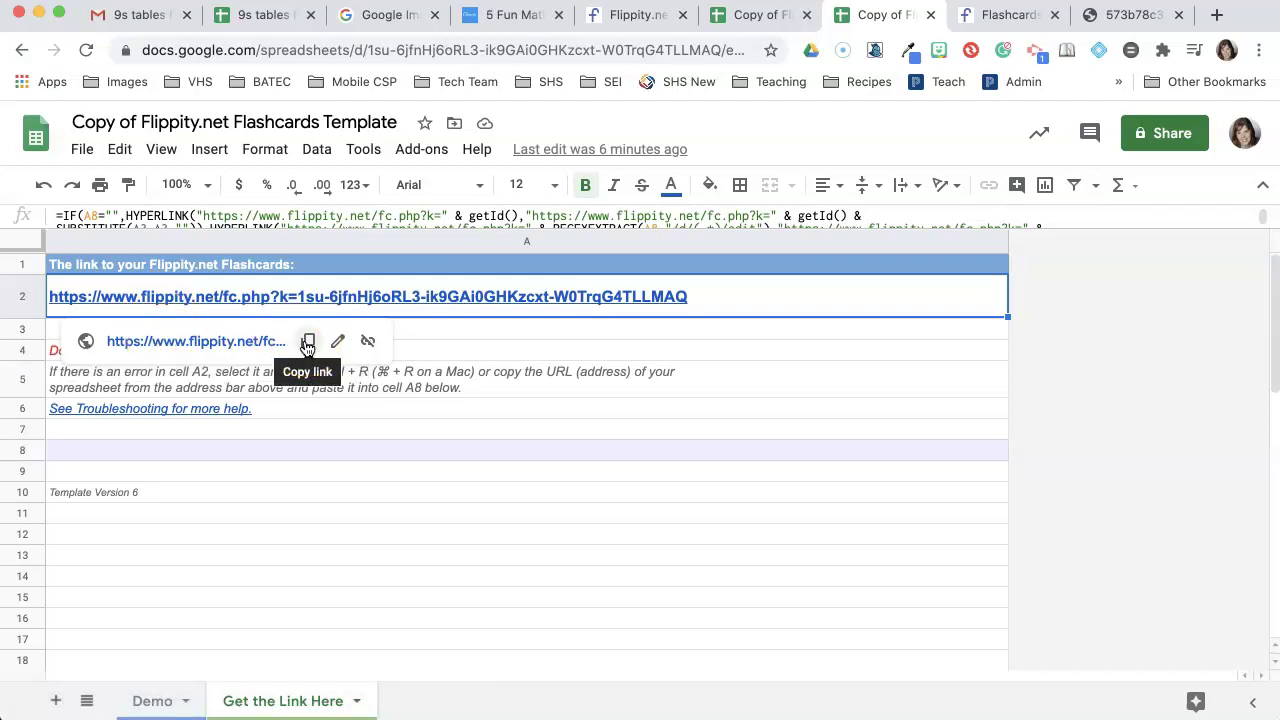
left_click(219, 343)
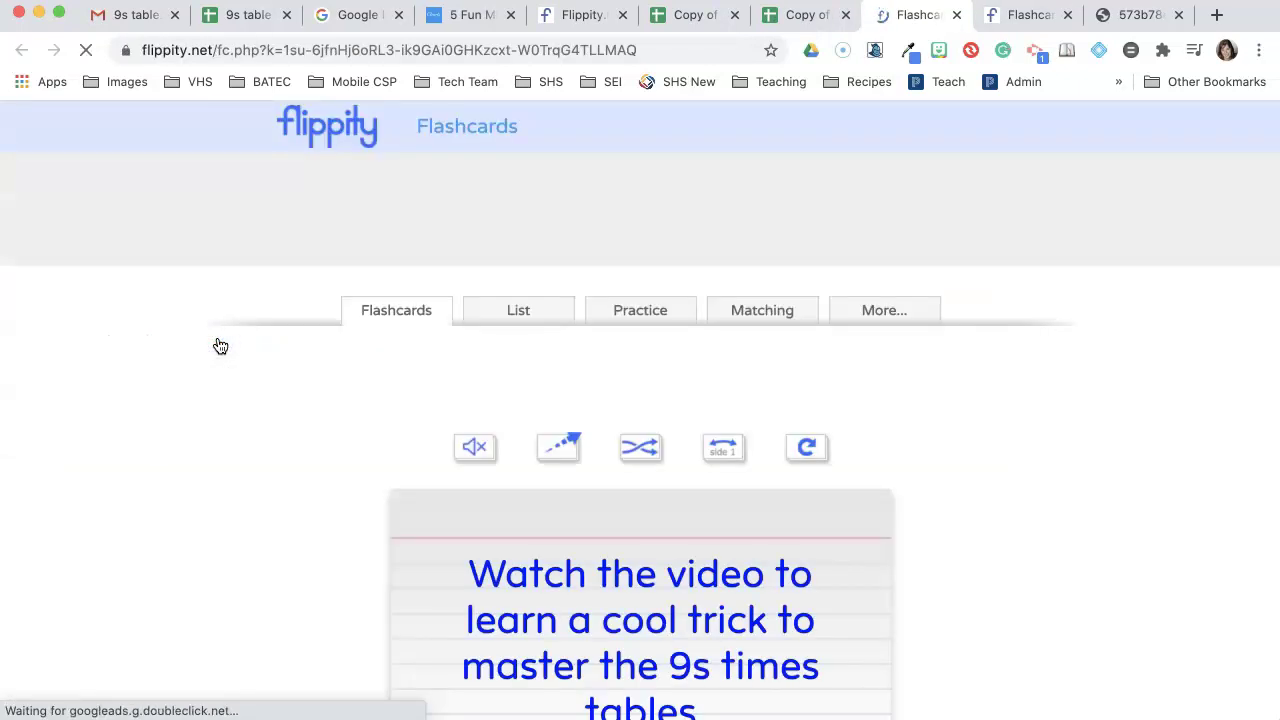
Step: Flip the first flashcard to its video side and advance to the 9 x 2 card
scroll(1104, 550, "down", 3)
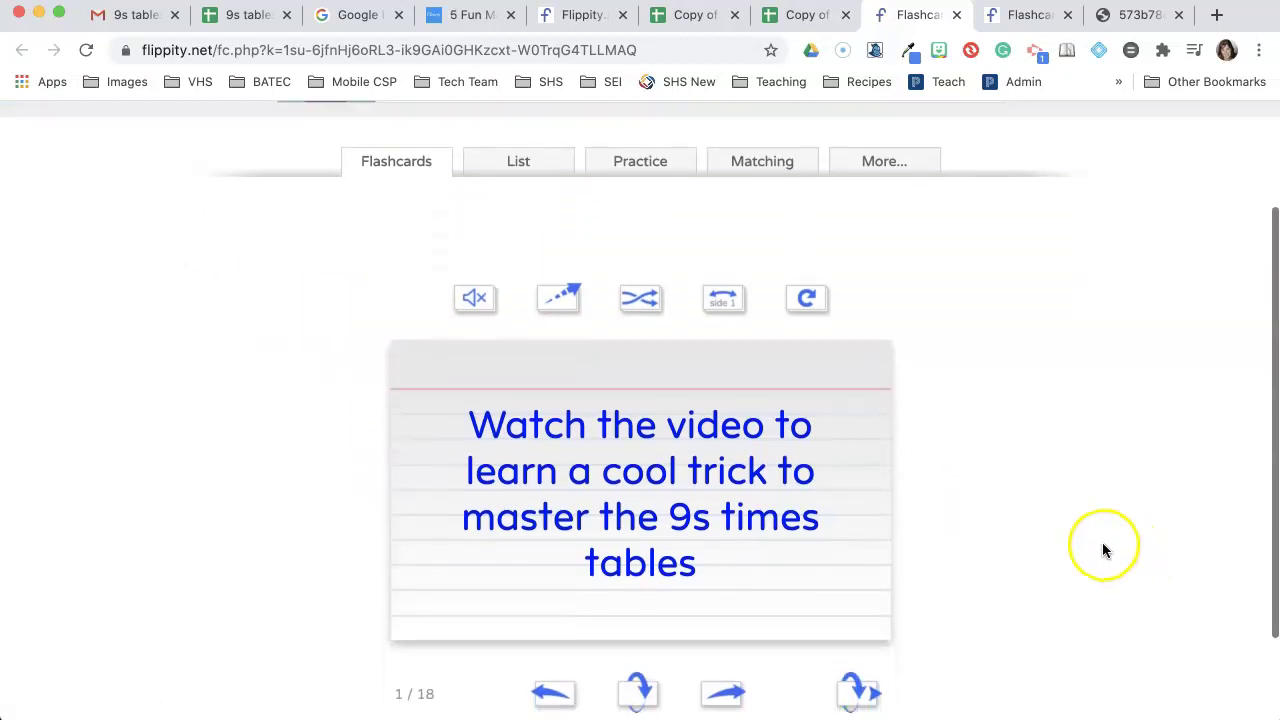
left_click(760, 448)
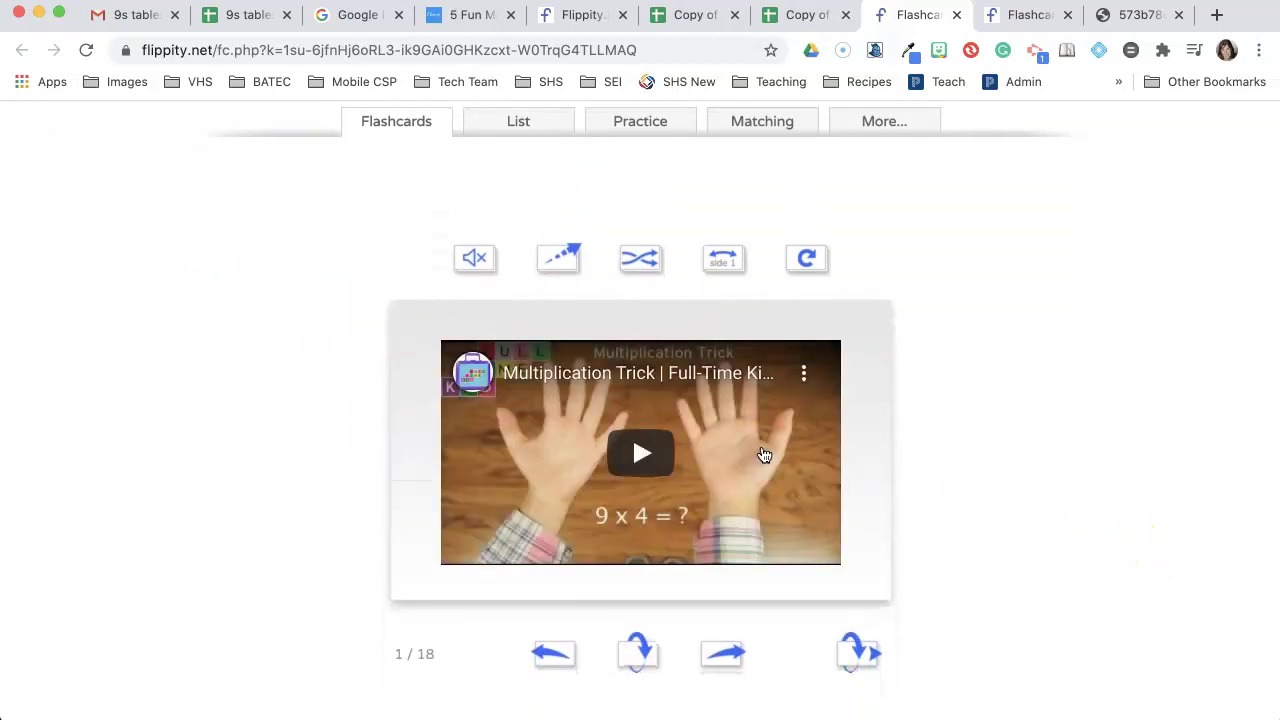
left_click(636, 448)
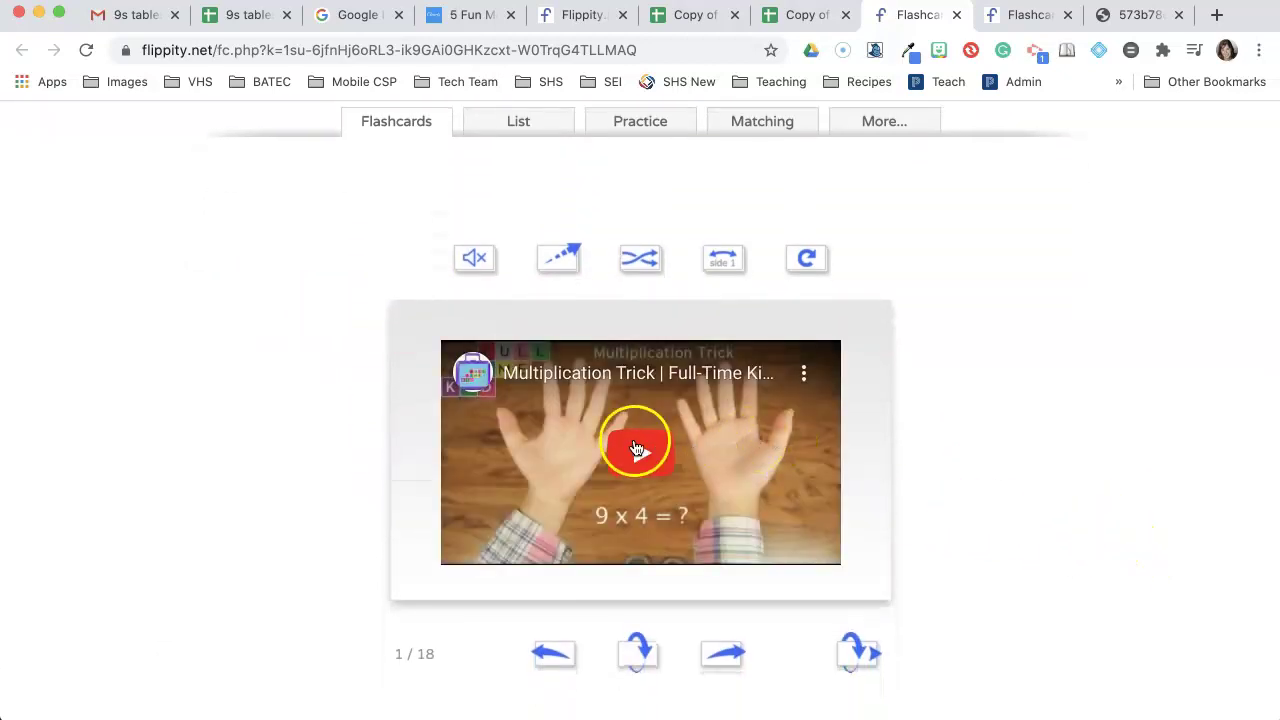
left_click(725, 655)
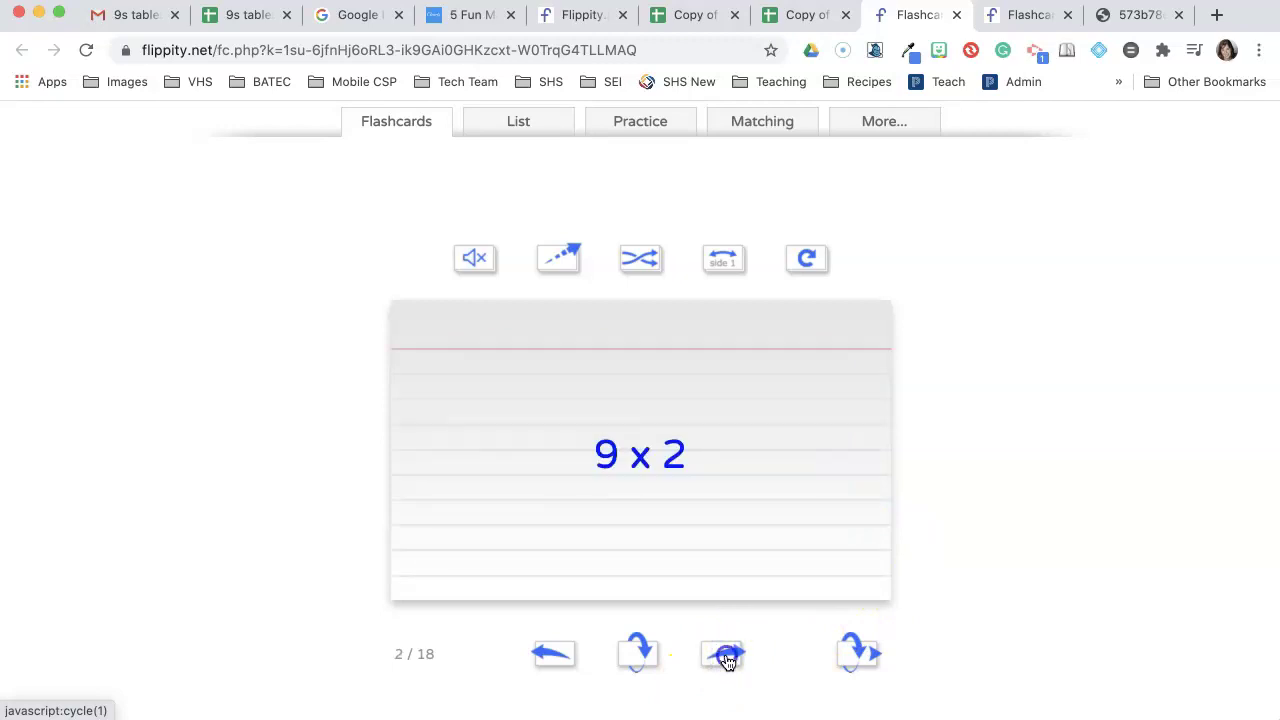
Step: Review the 9s times tables set in its List view
scroll(989, 509, "up", 4)
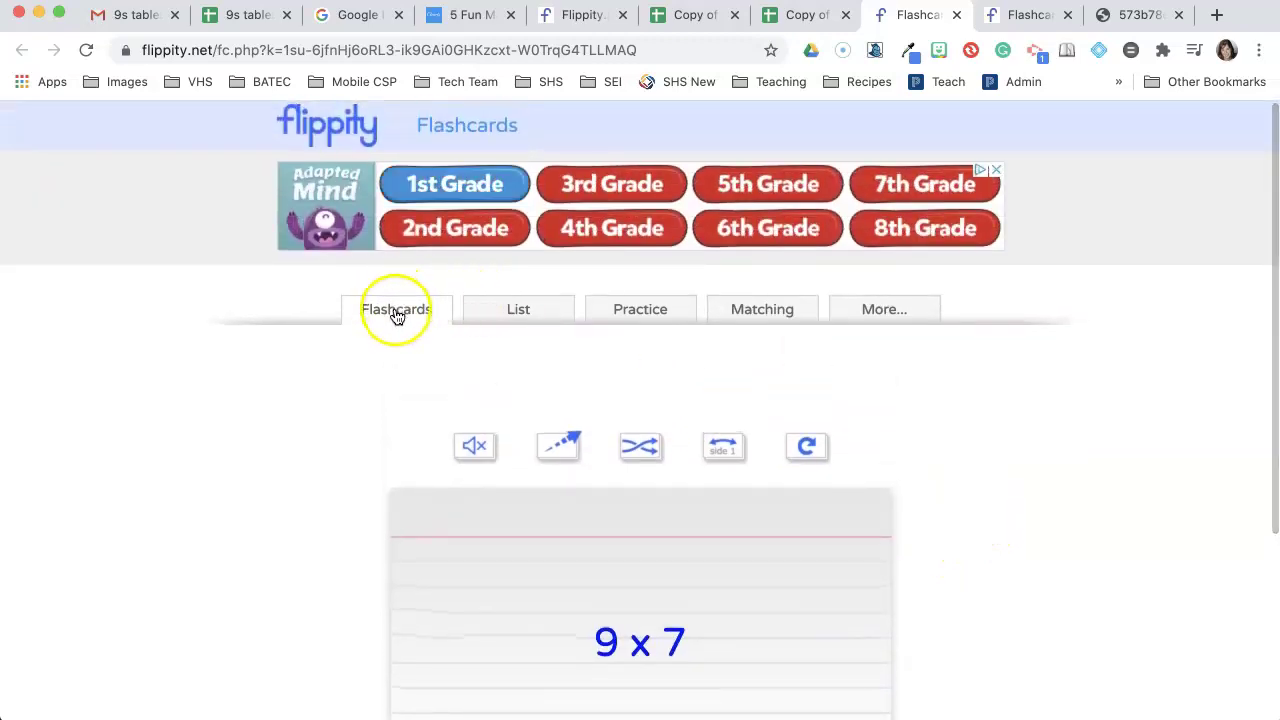
left_click(521, 312)
scroll(727, 608, "down", 2)
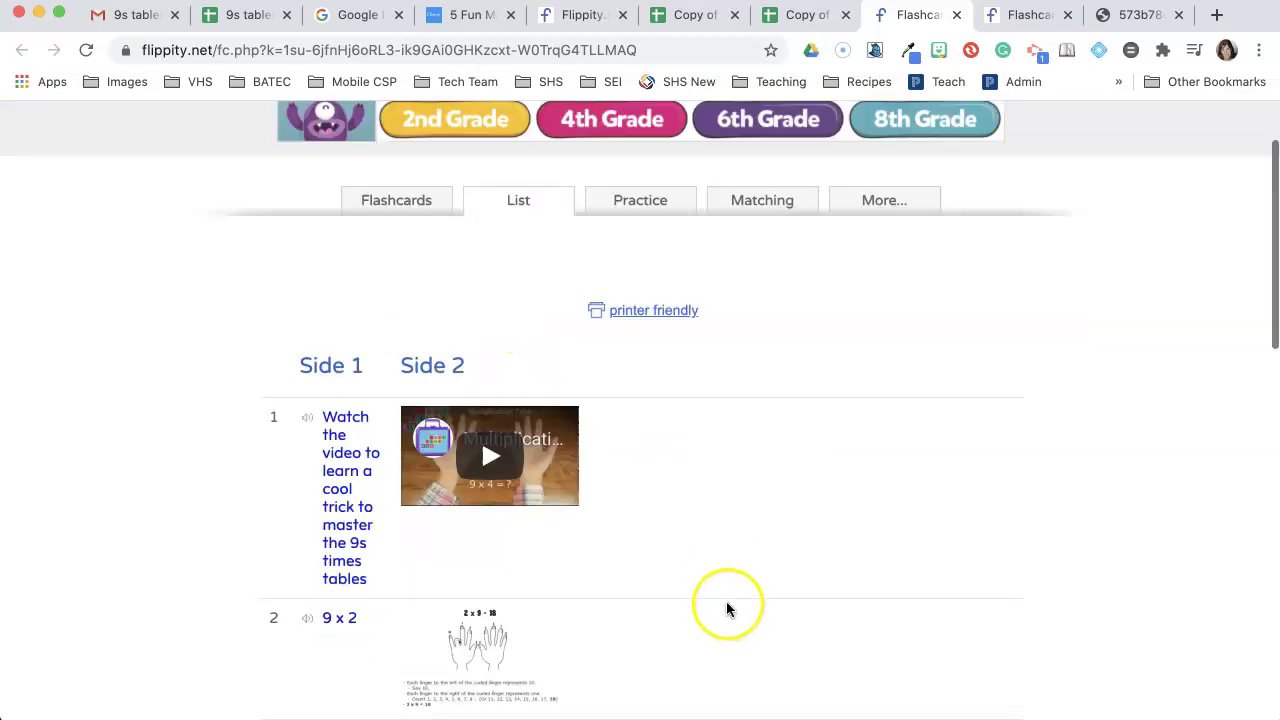
scroll(727, 608, "down", 4)
scroll(666, 380, "up", 5)
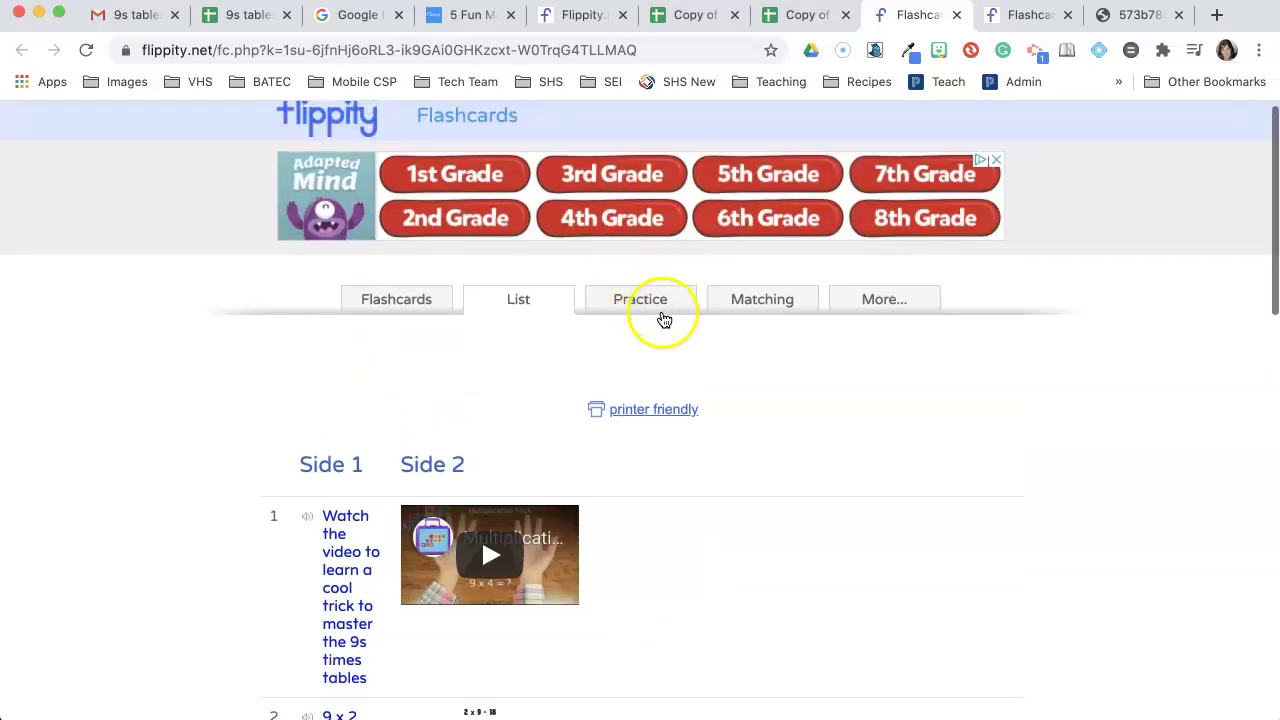
Step: Look over the Practice view of the flashcard set, including its multimedia question
left_click(655, 303)
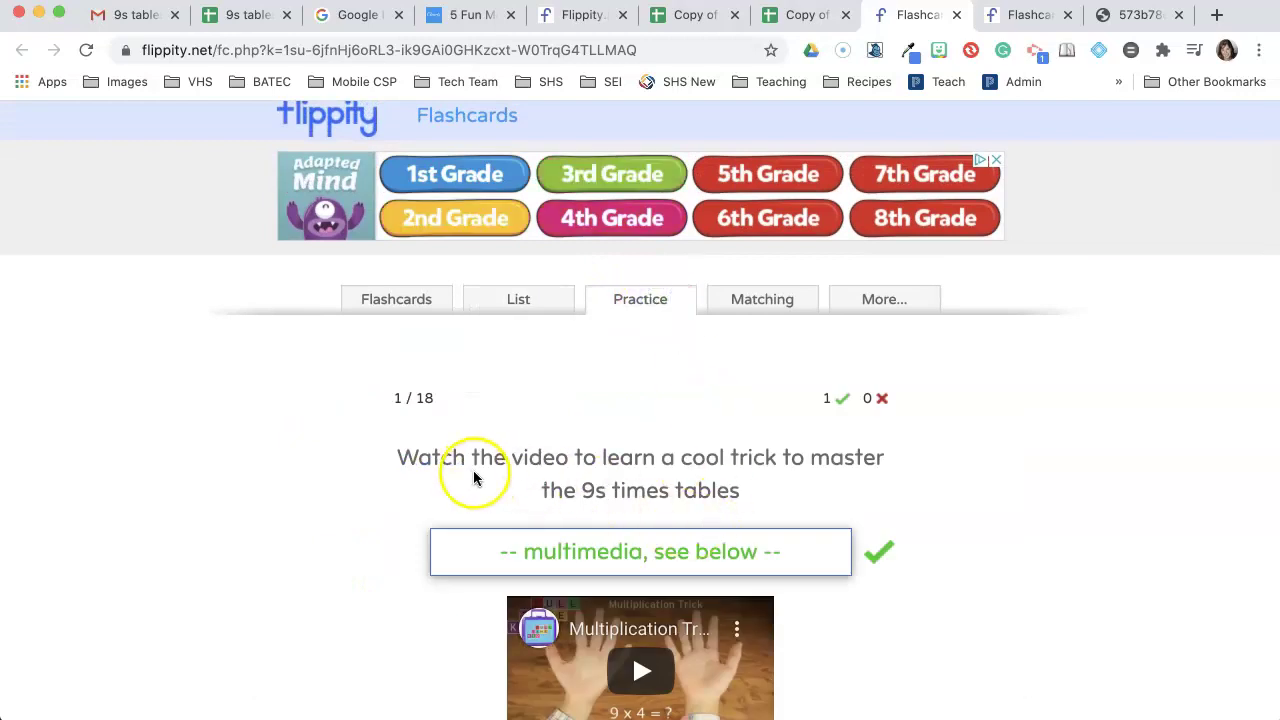
scroll(634, 486, "down", 5)
scroll(634, 480, "up", 2)
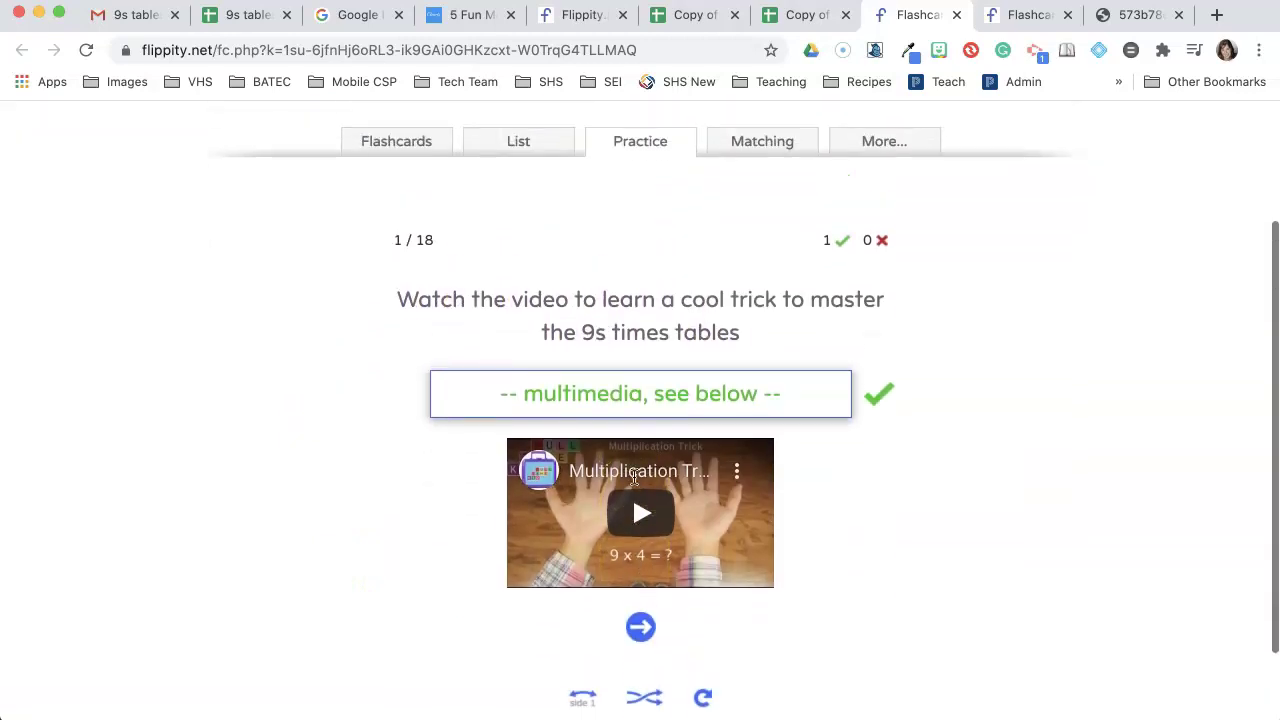
Step: Examine the tiles in the Matching view of the flashcard set
scroll(634, 478, "up", 2)
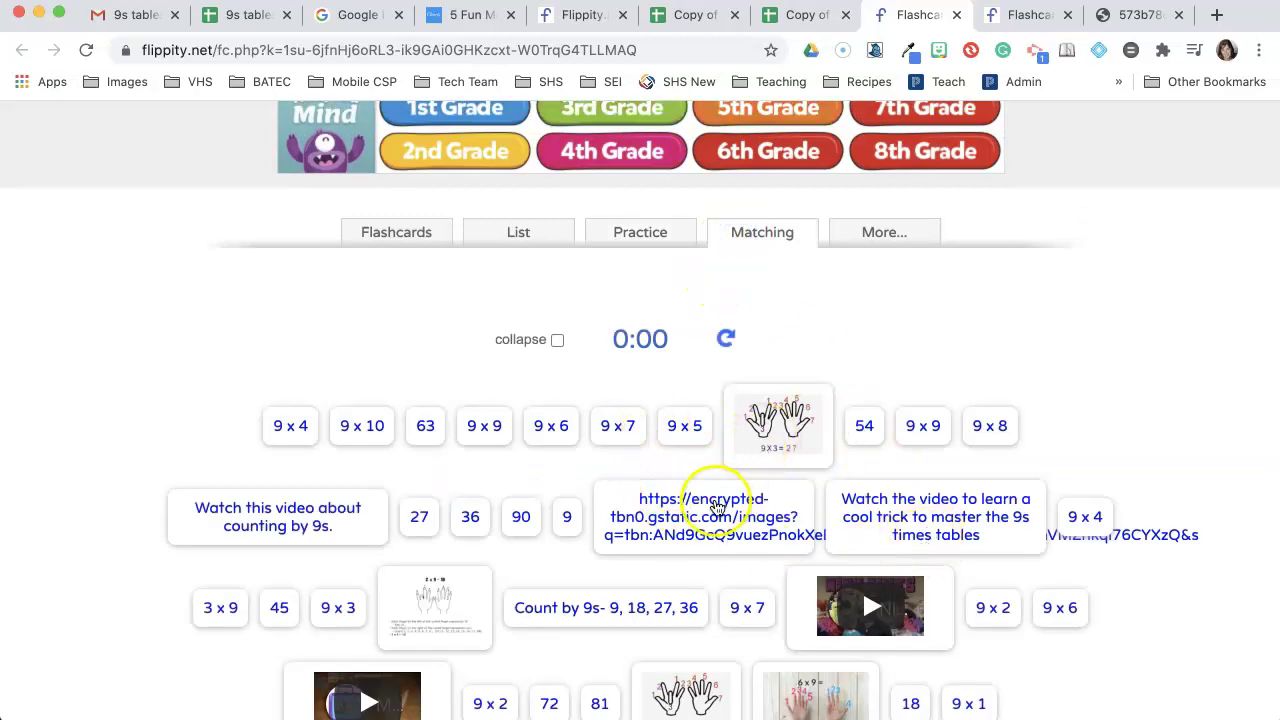
scroll(716, 508, "down", 3)
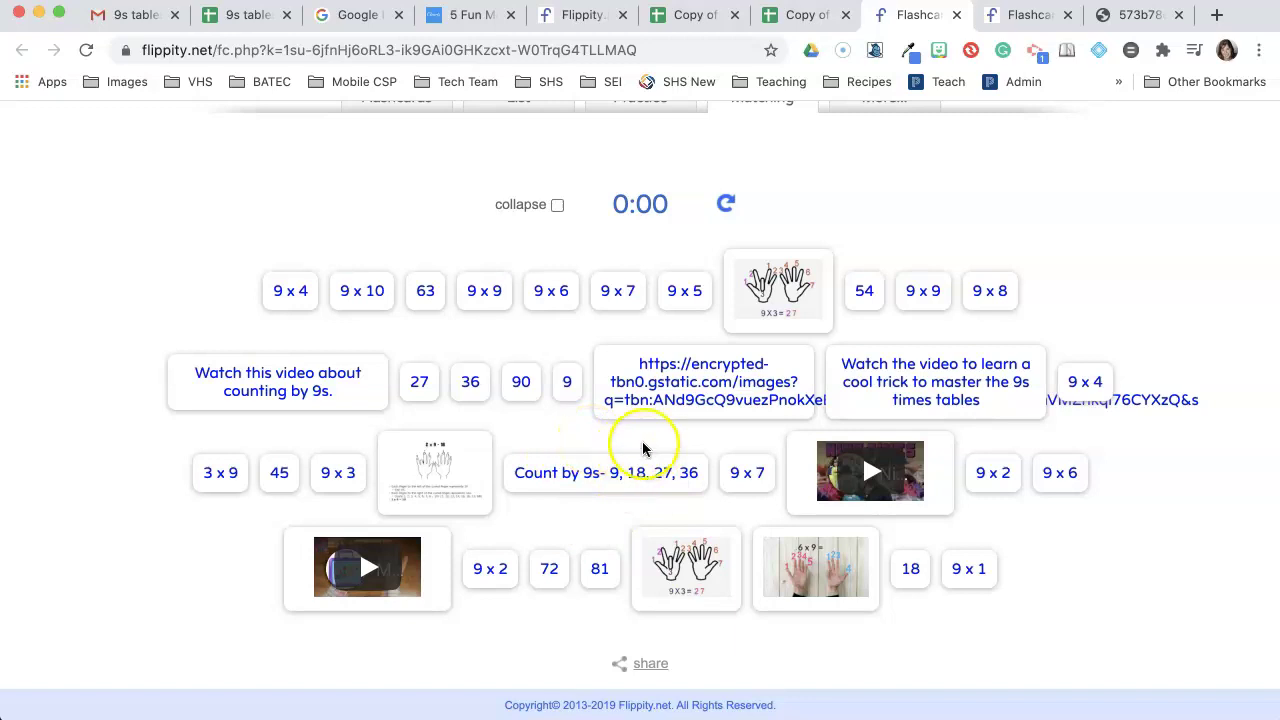
scroll(639, 232, "up", 5)
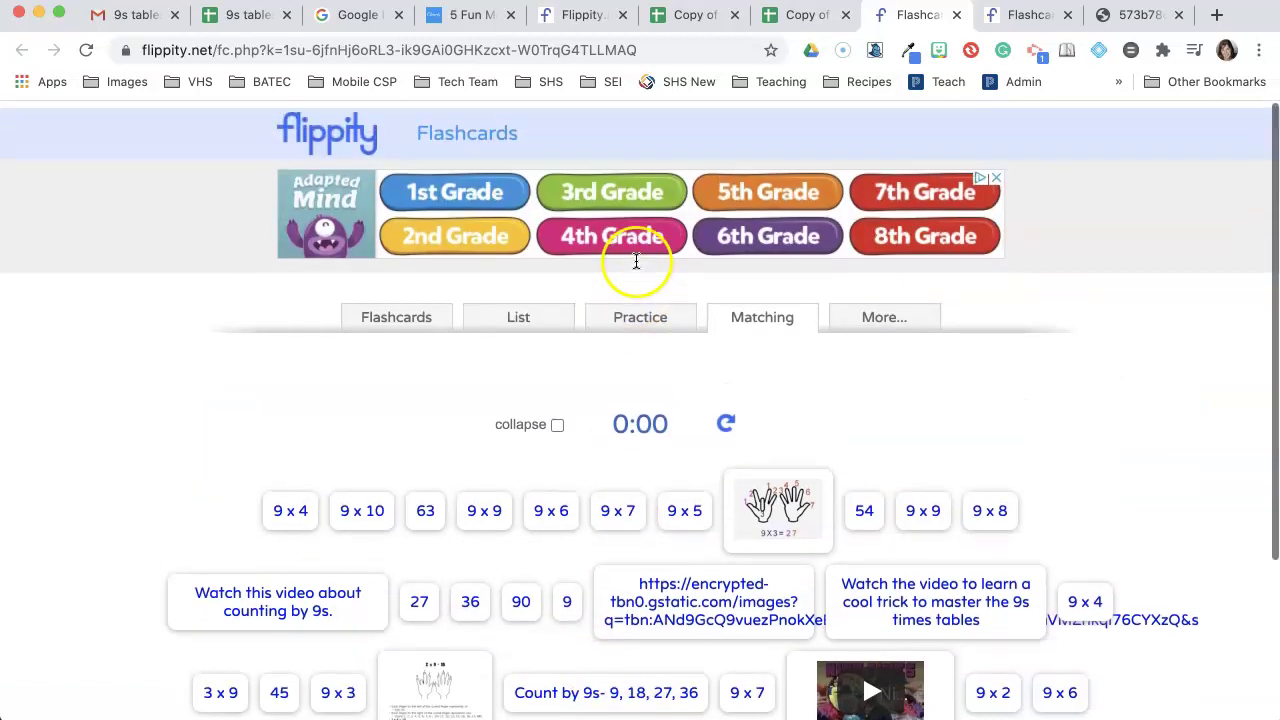
Step: Review the additional activities that the flashcard terms can be sent to, and return to the Flashcards view
left_click(883, 314)
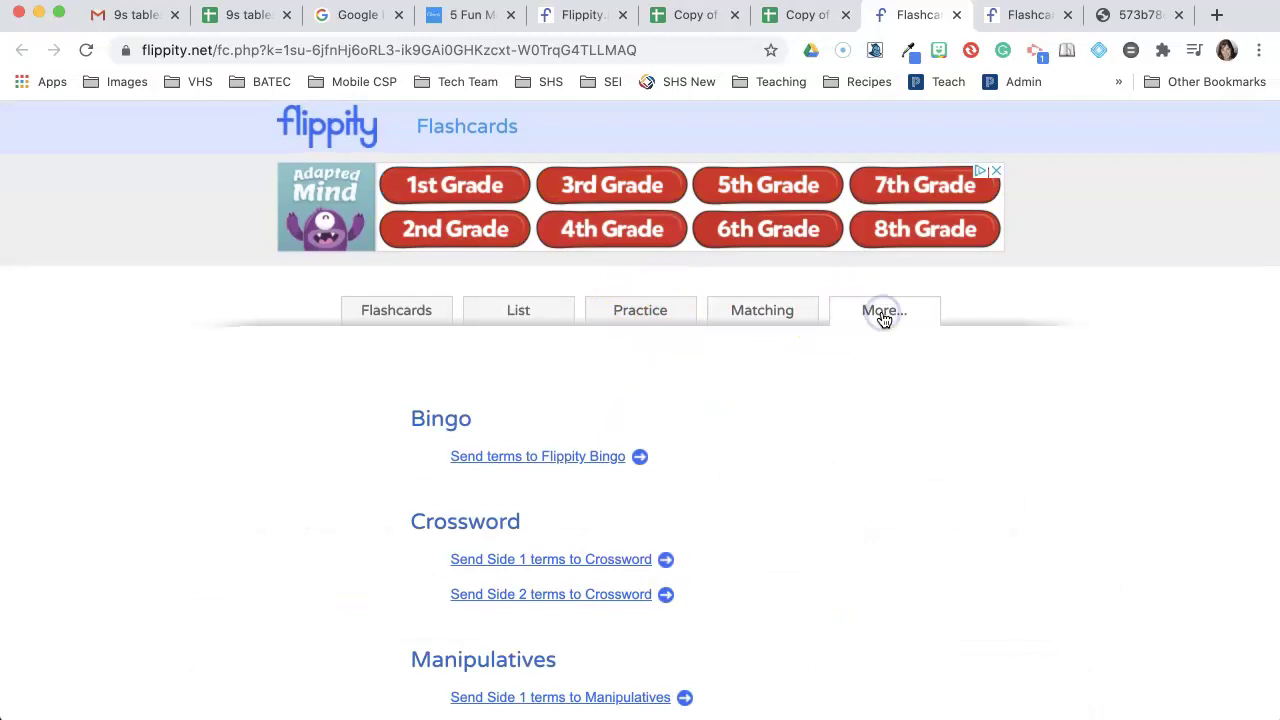
scroll(729, 530, "down", 4)
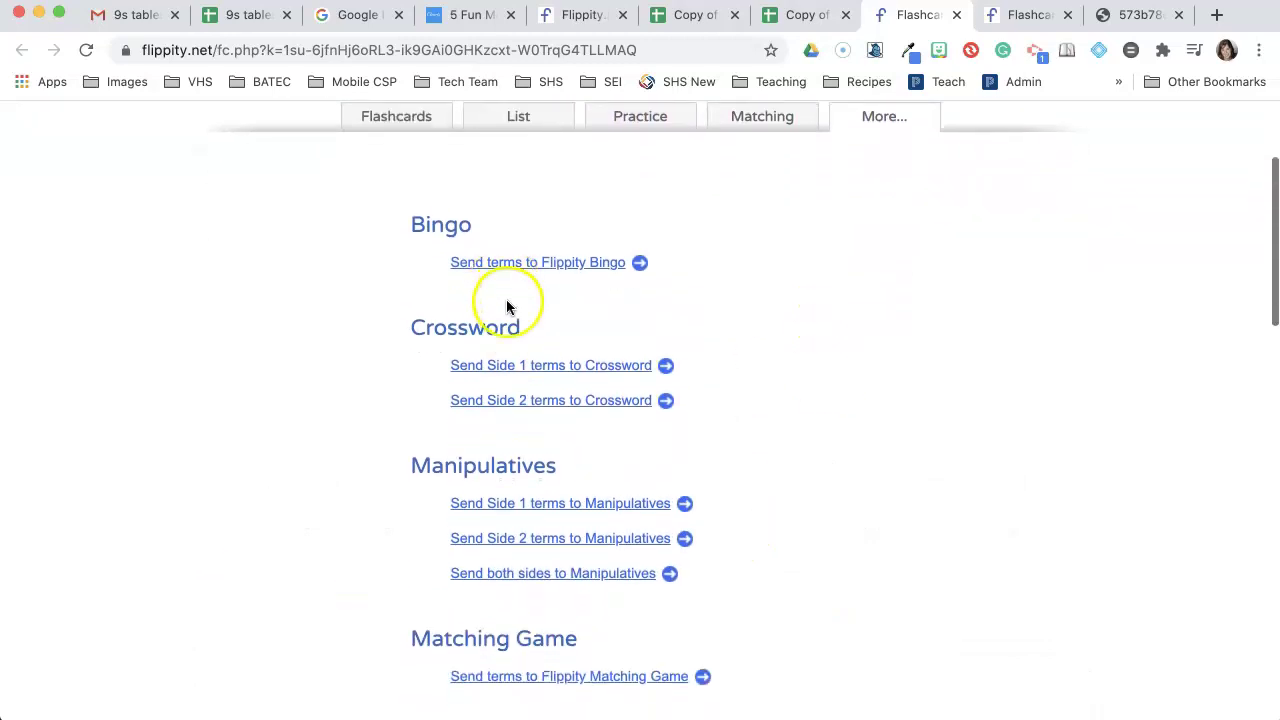
scroll(536, 560, "down", 9)
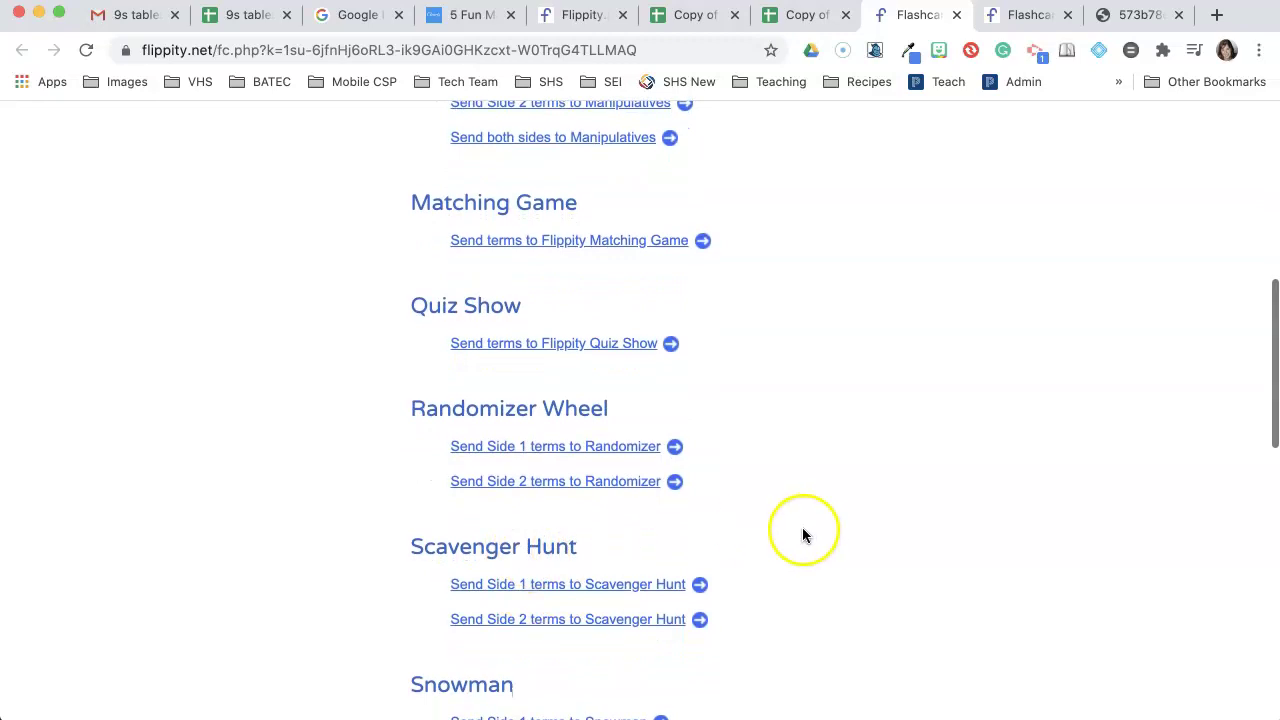
scroll(845, 449, "up", 13)
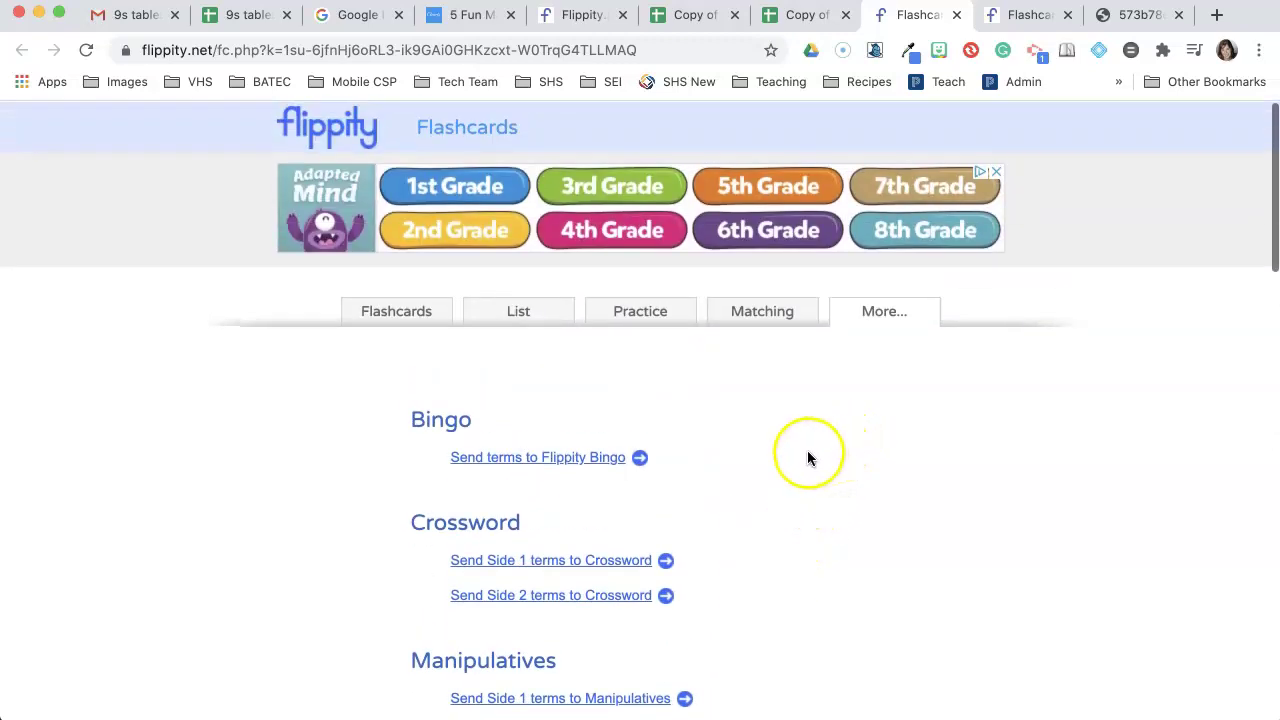
left_click(392, 311)
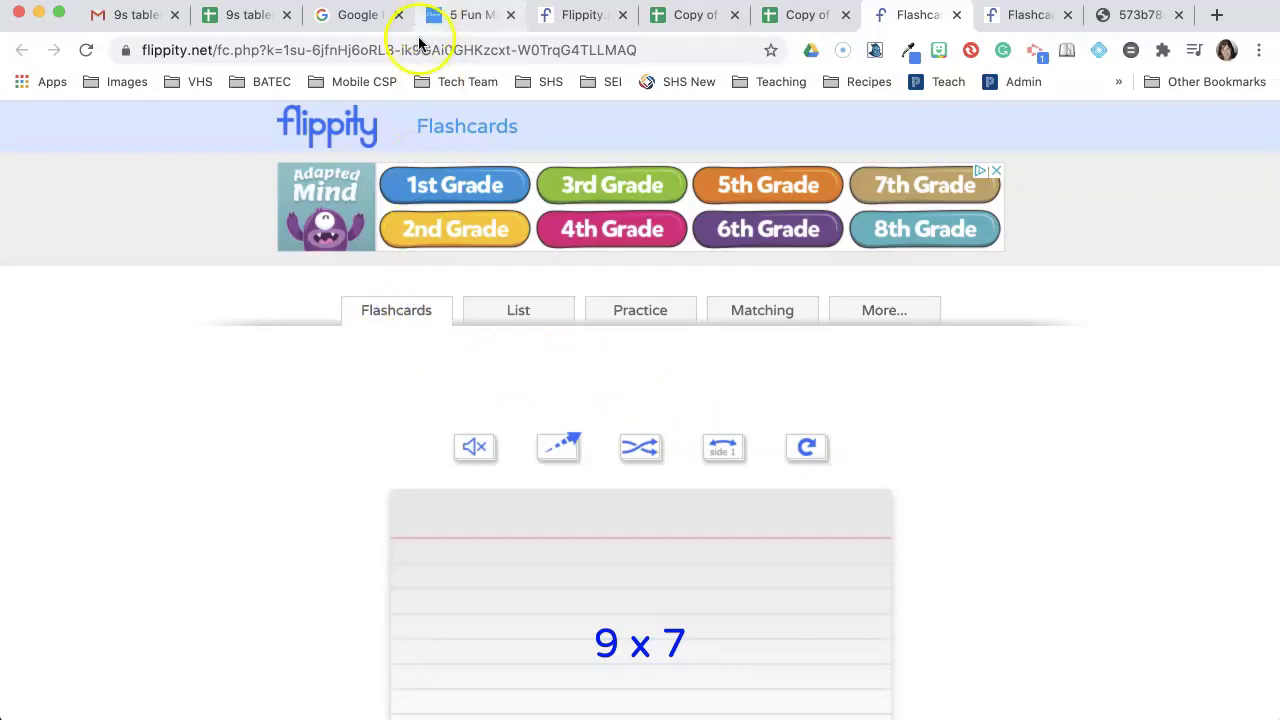
Step: Copy the address of the 6 x 9 hands image from Google Images and select cell B3 in the Demo sheet of the flashcards template copy
left_click(362, 17)
right_click(685, 350)
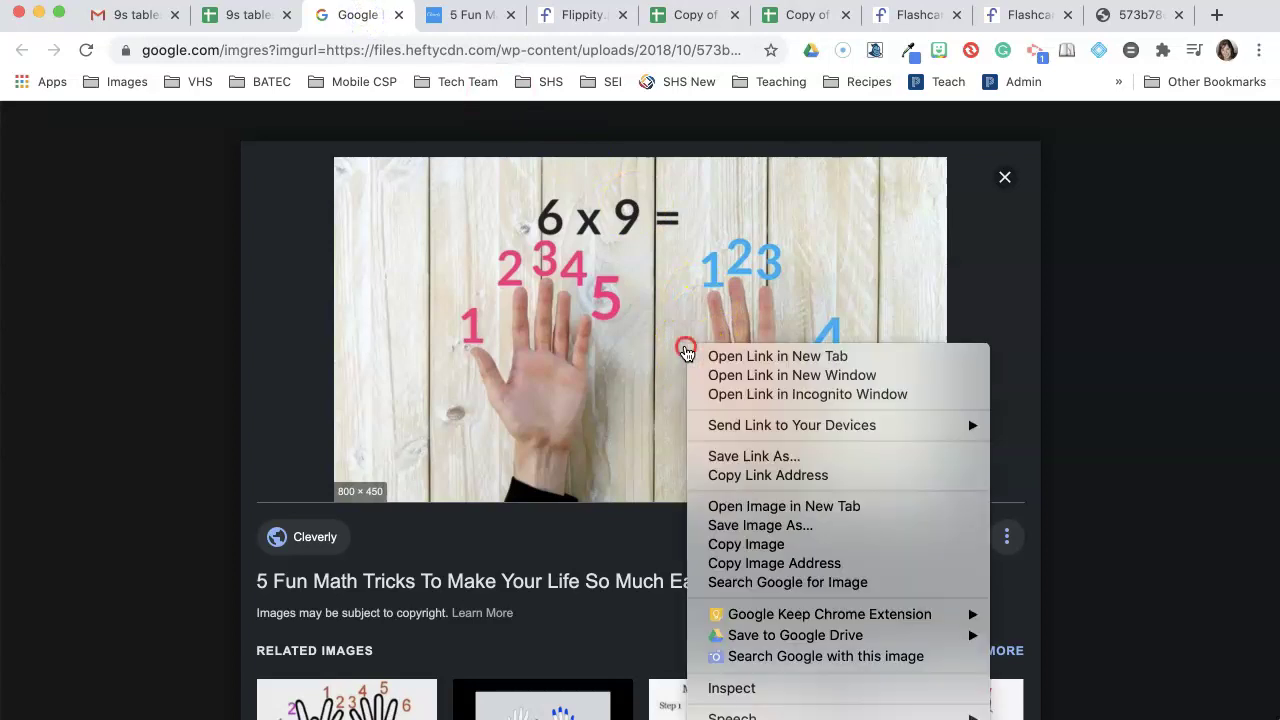
left_click(768, 566)
key("super+6")
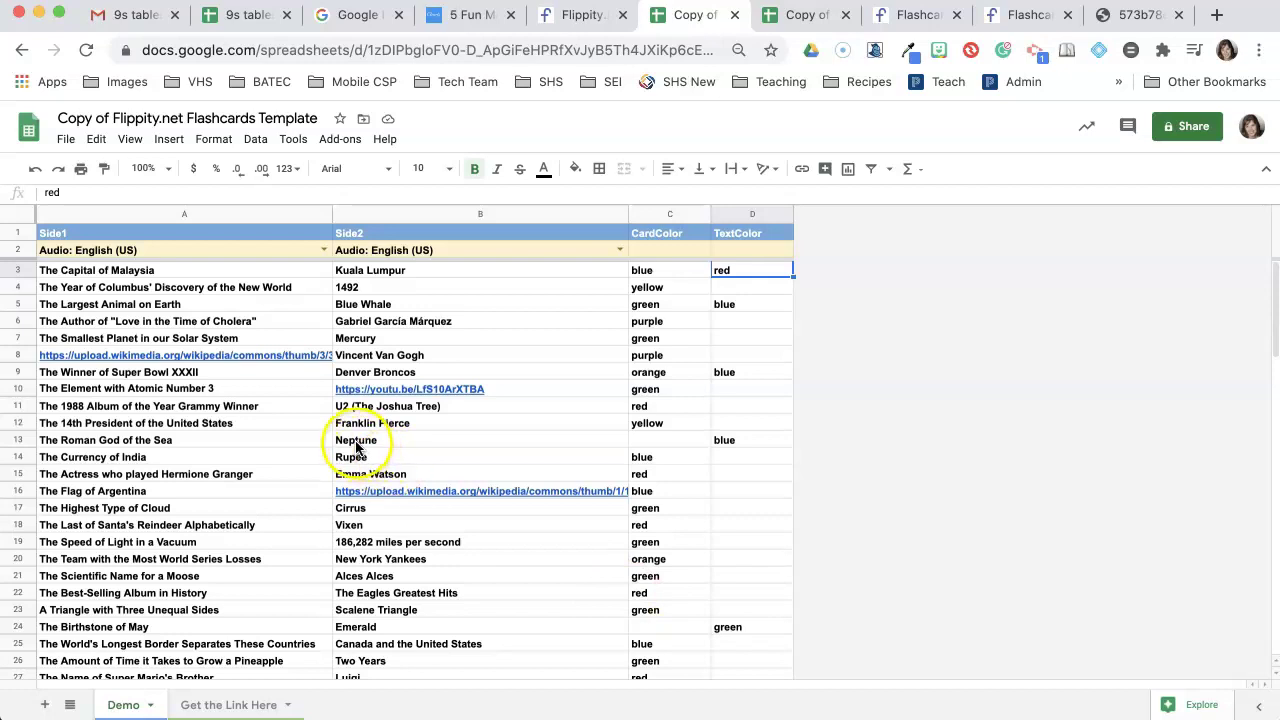
left_click(359, 278)
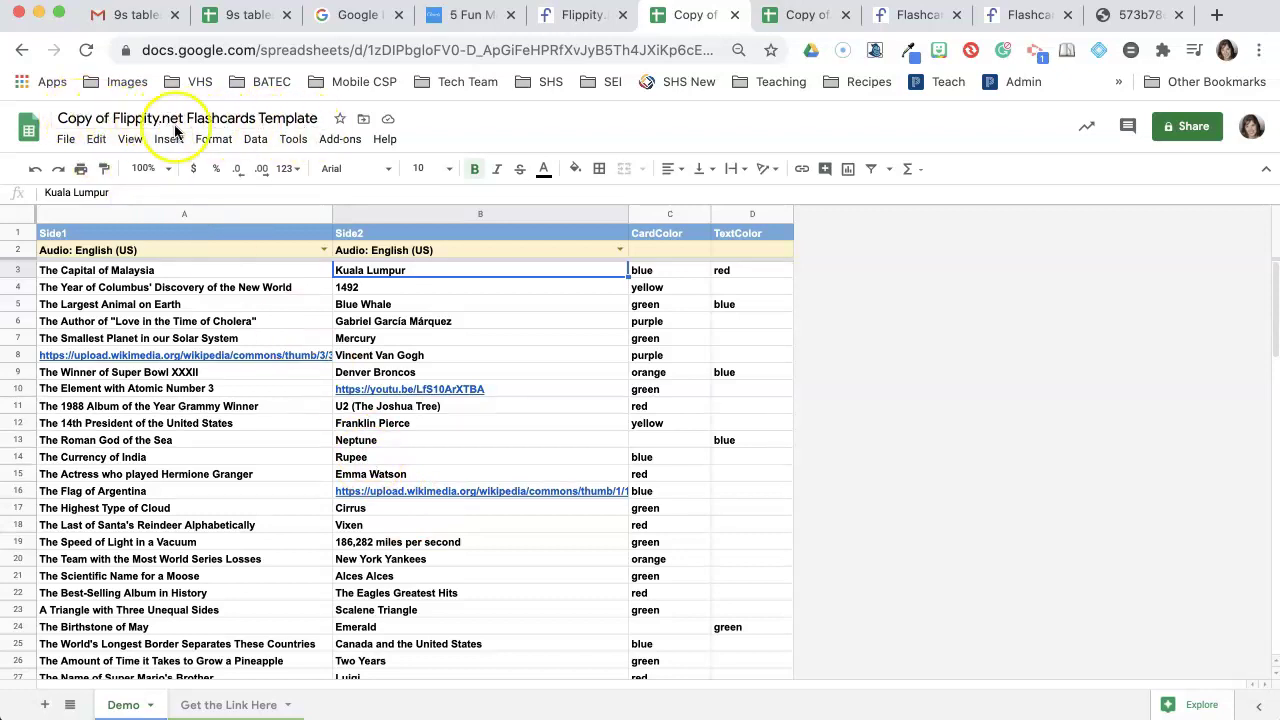
Step: Rename the Copy of Flippity.net Flashcards Template spreadsheet as Multipication
left_click(57, 119)
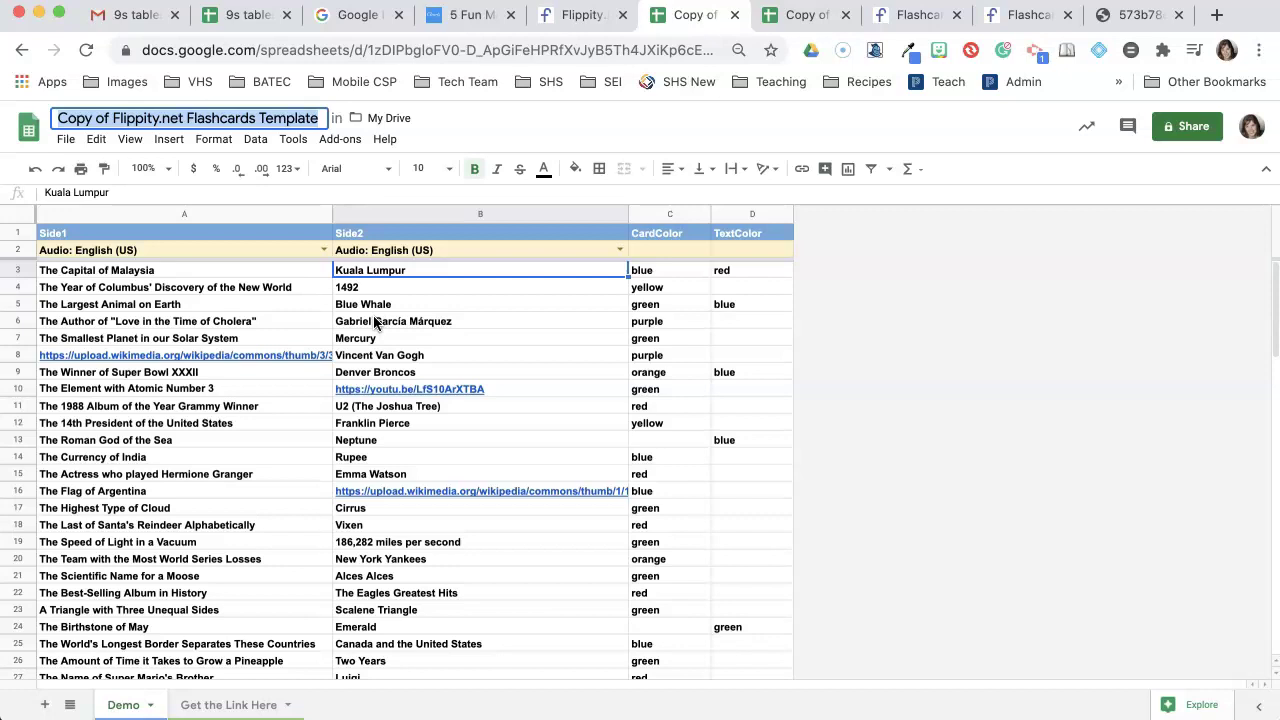
type("M")
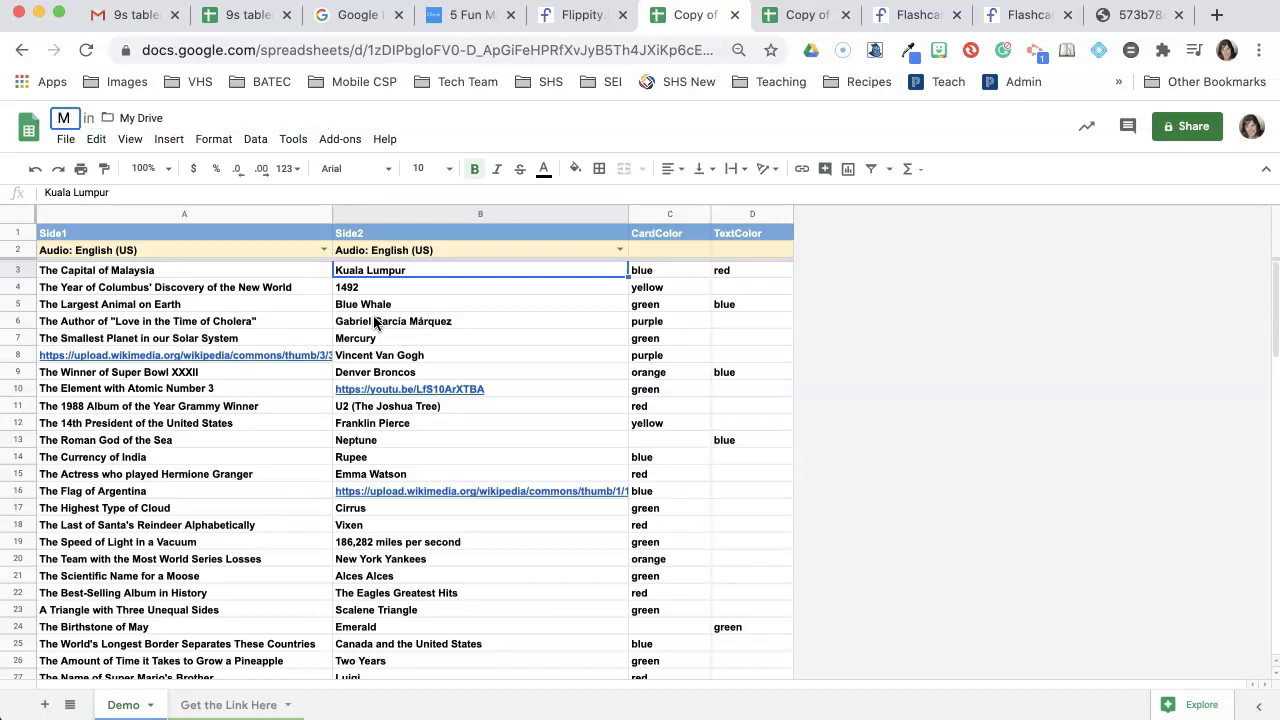
type("ultipication")
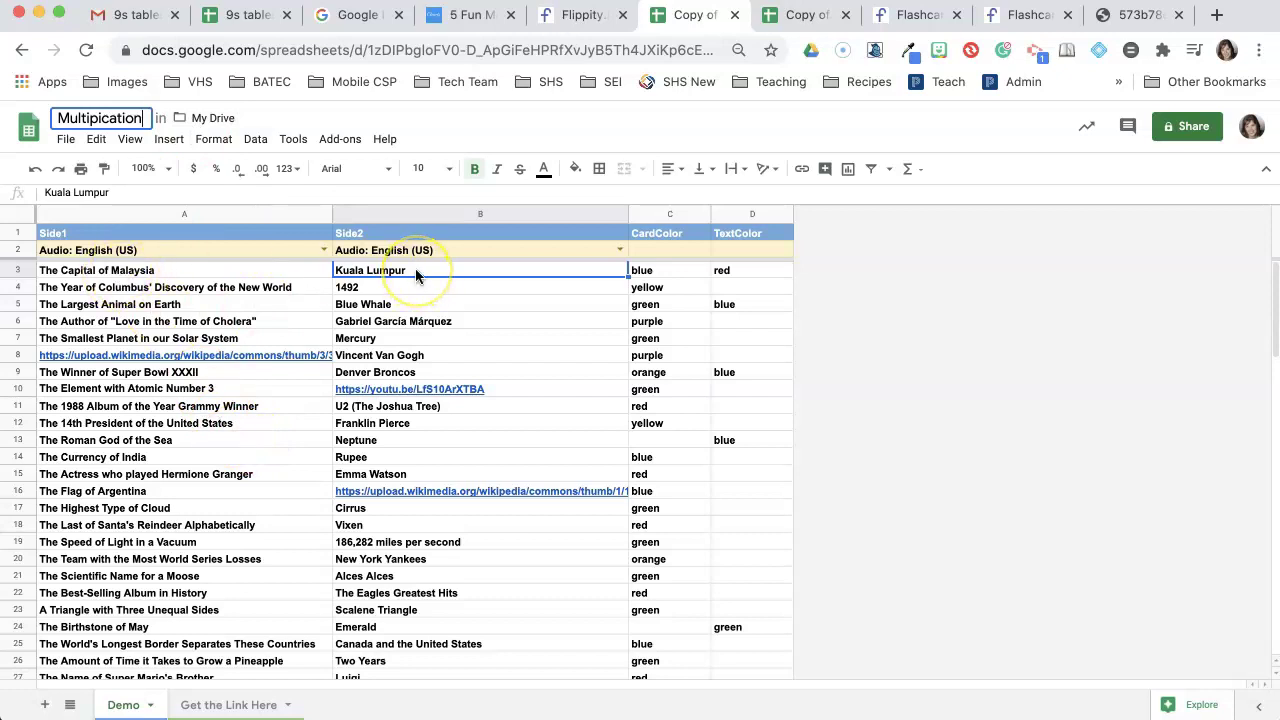
key("super+v")
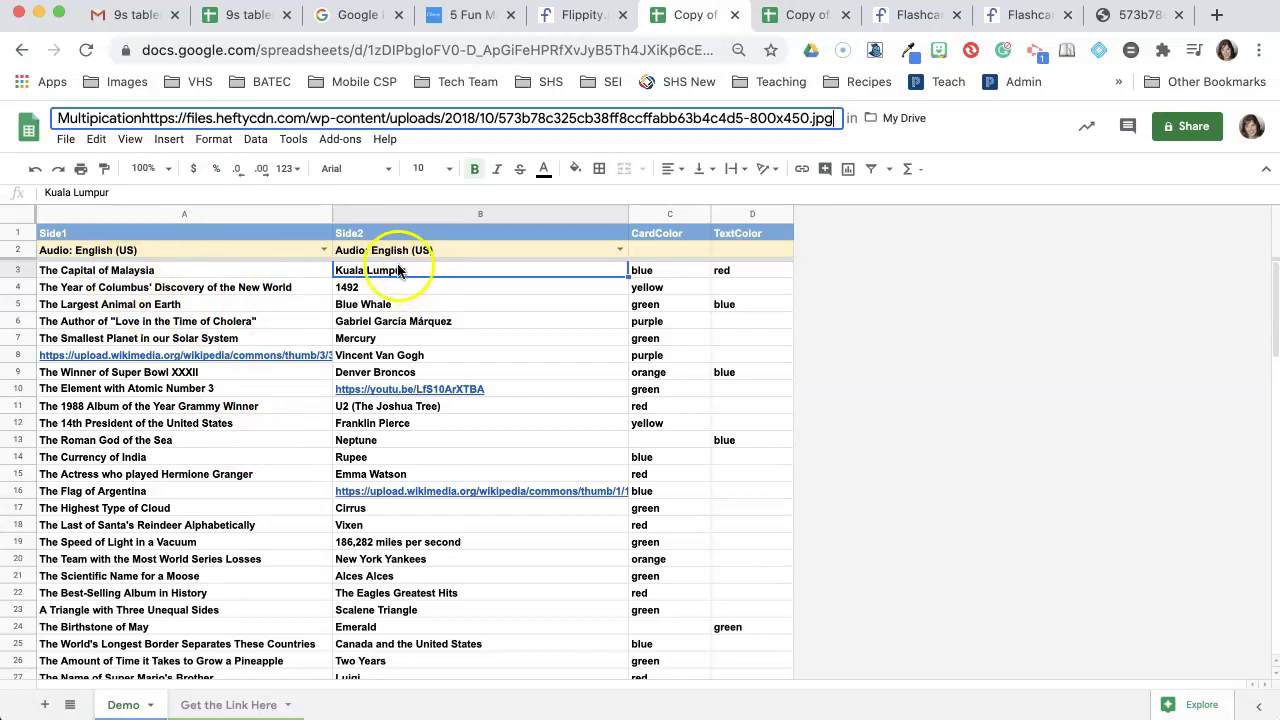
key("super+z")
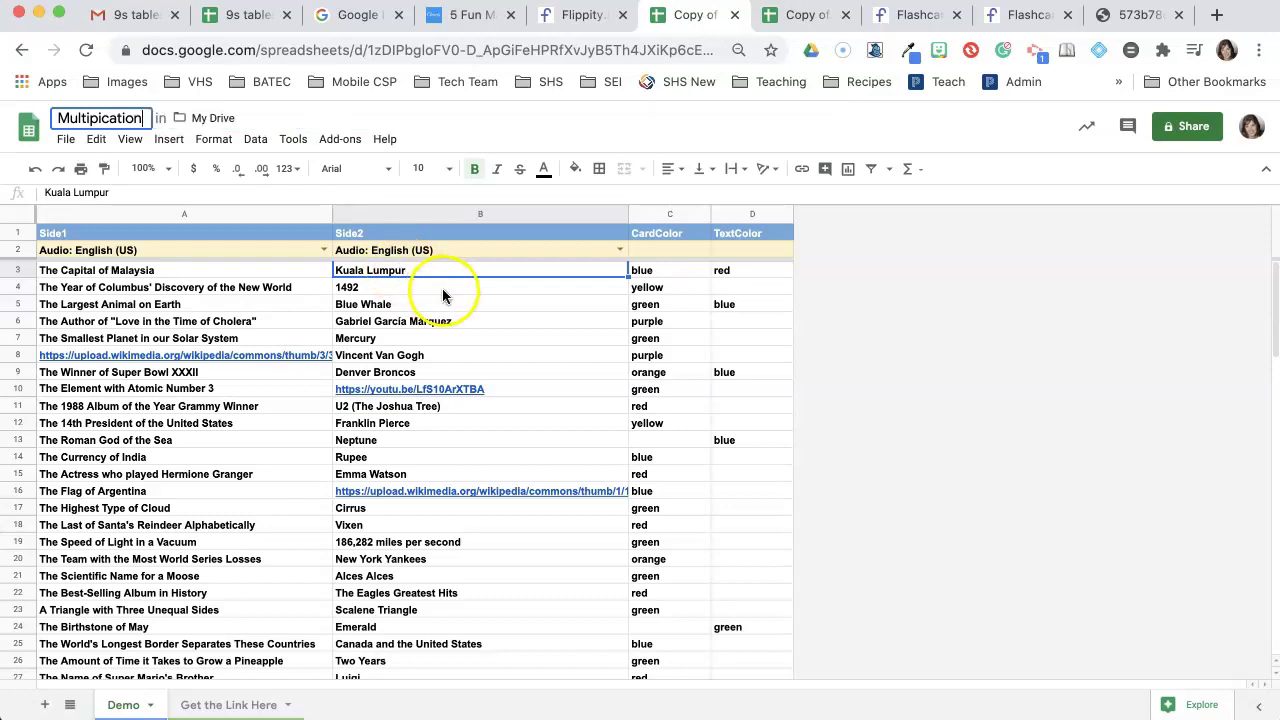
left_click(410, 270)
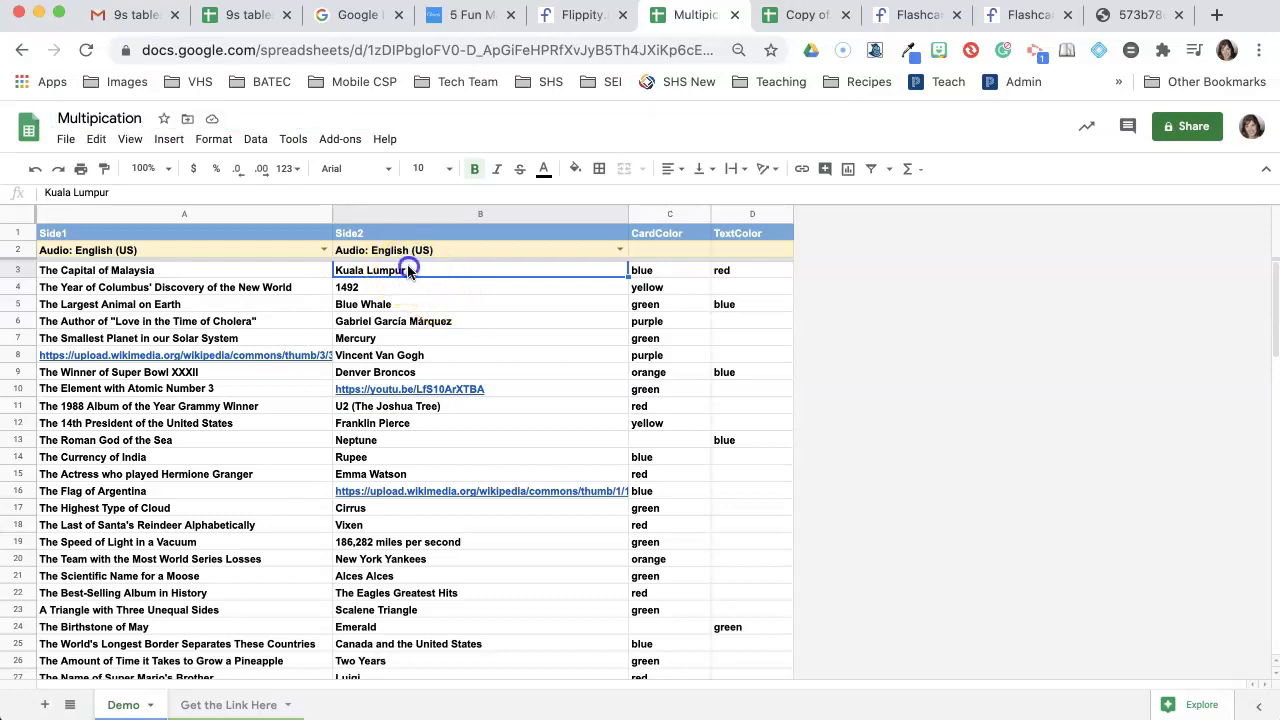
Step: Build the first card in row 3 with the copied image address on Side2, tested by opening it, and 9's on Side1
left_click(400, 273)
key("super+v")
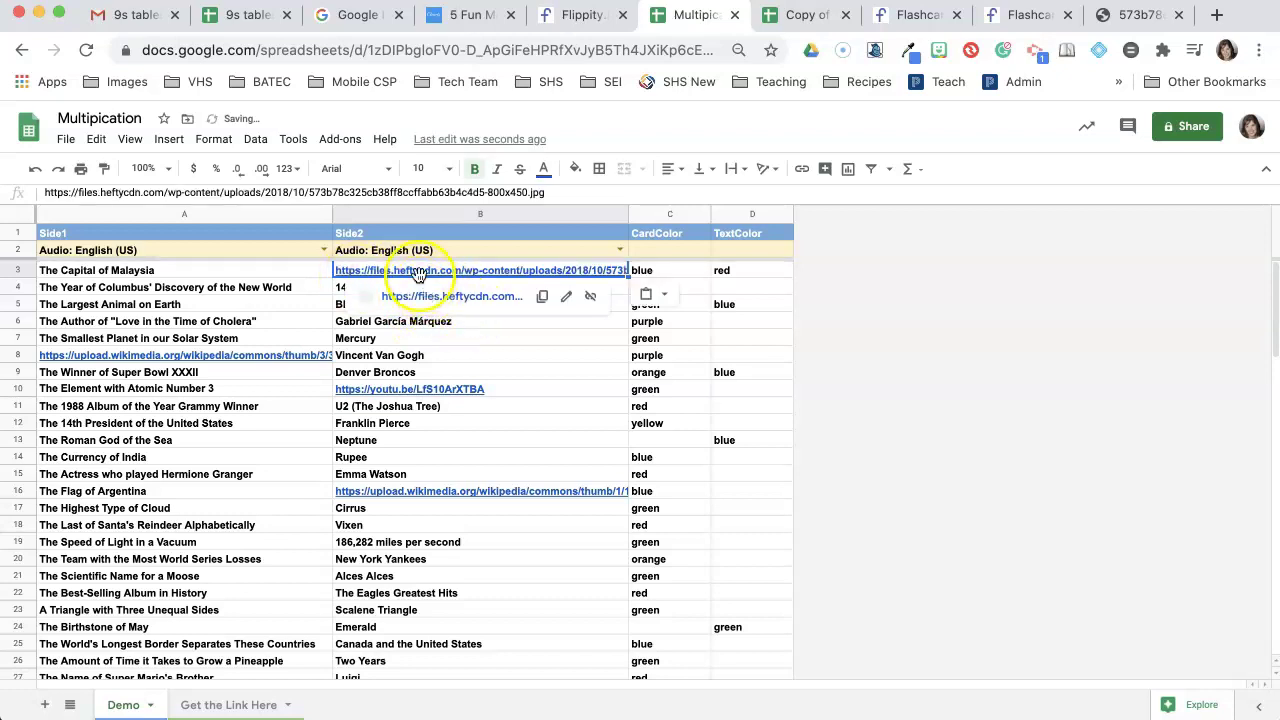
left_click(423, 297)
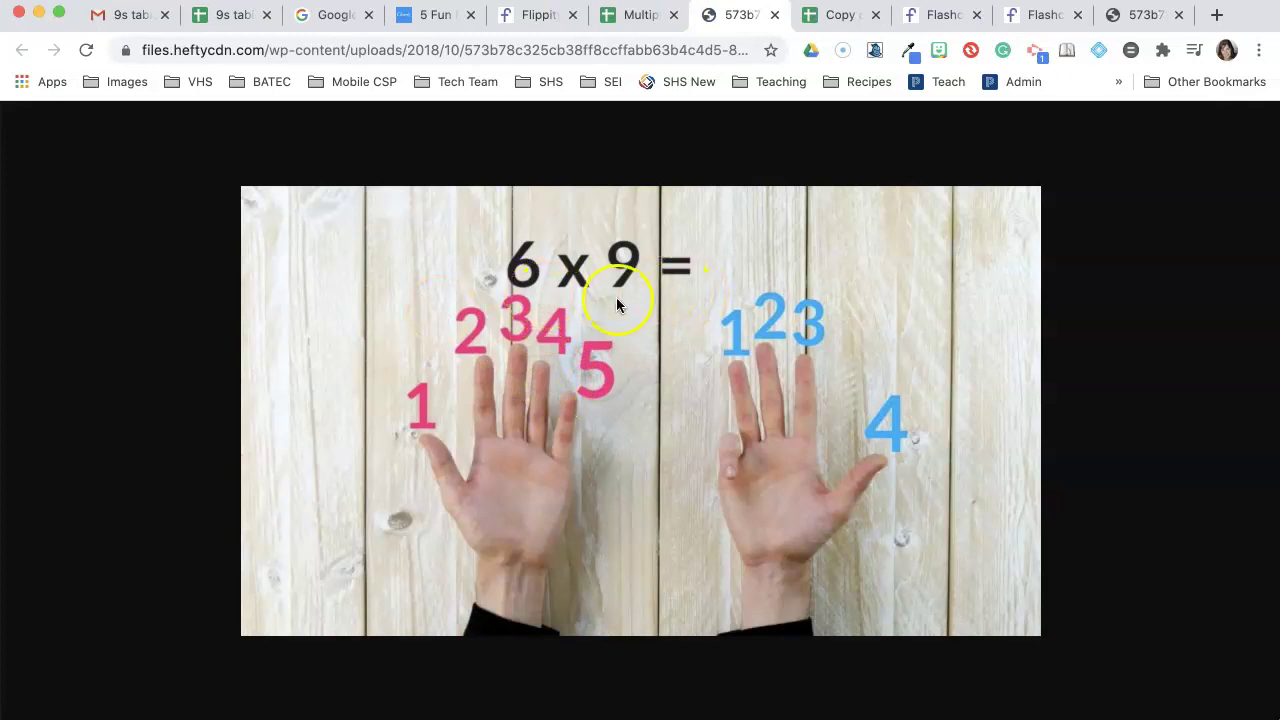
left_click(622, 16)
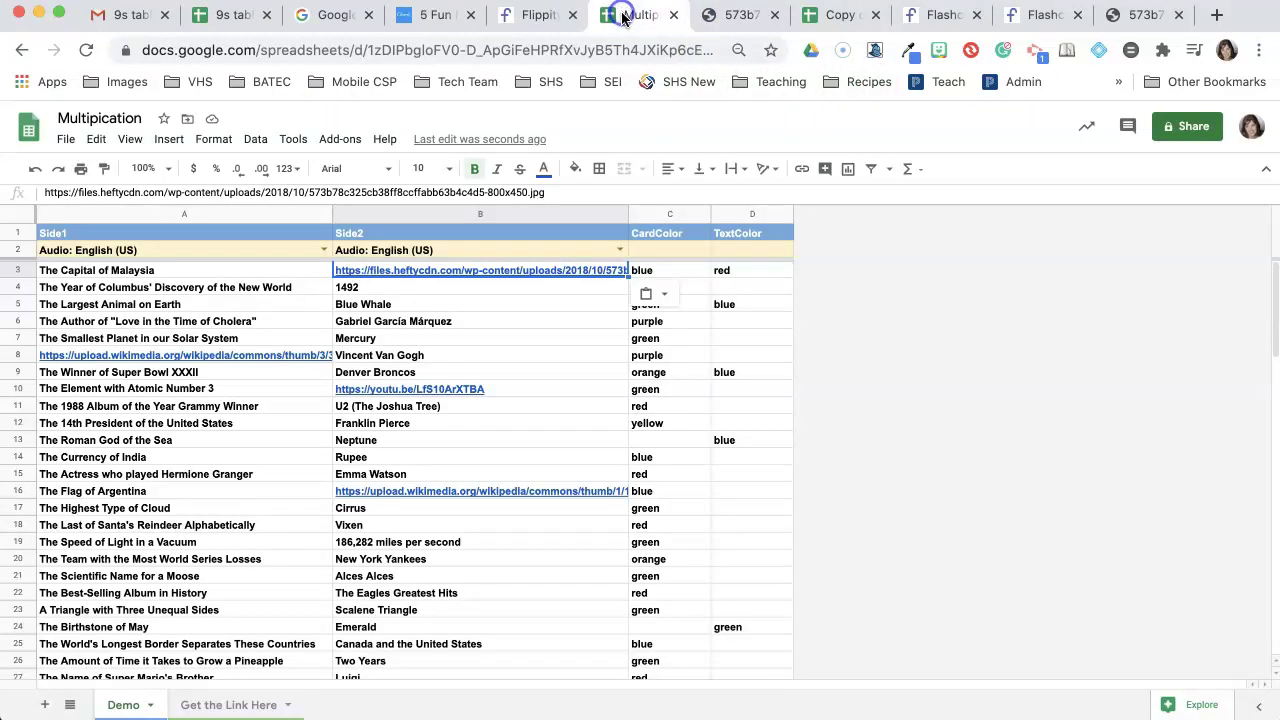
left_click(163, 272)
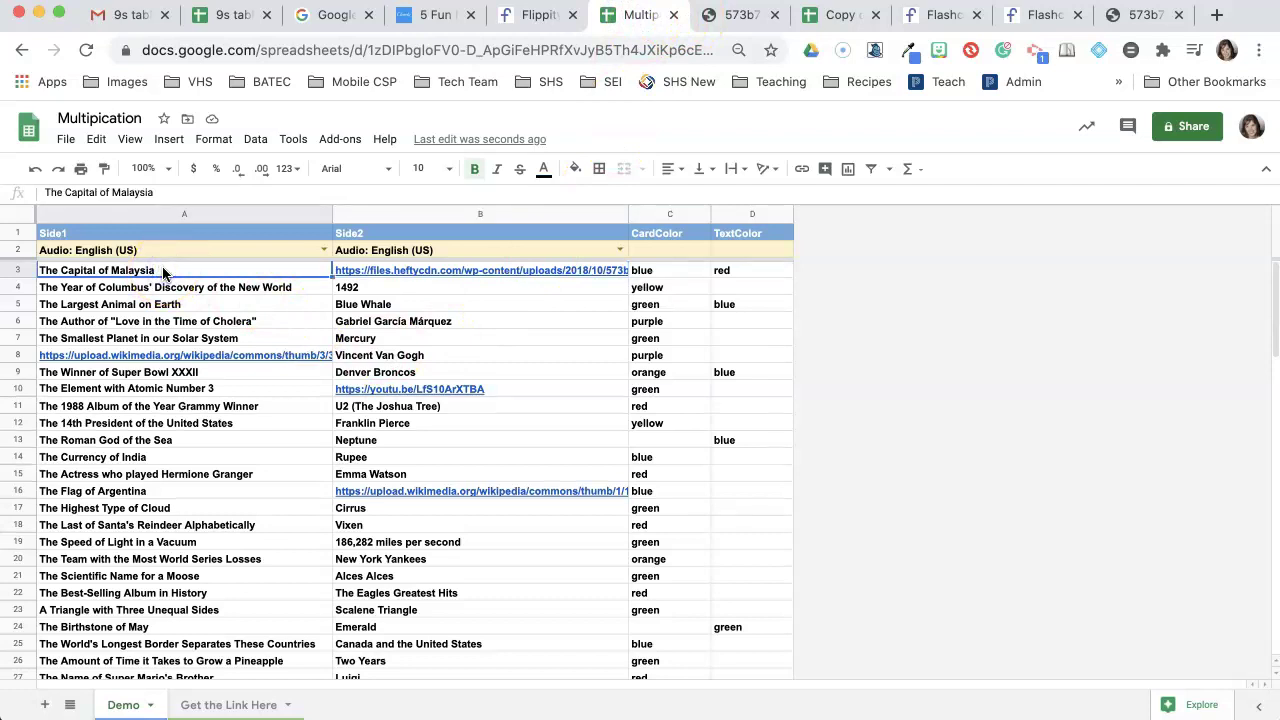
type("9's")
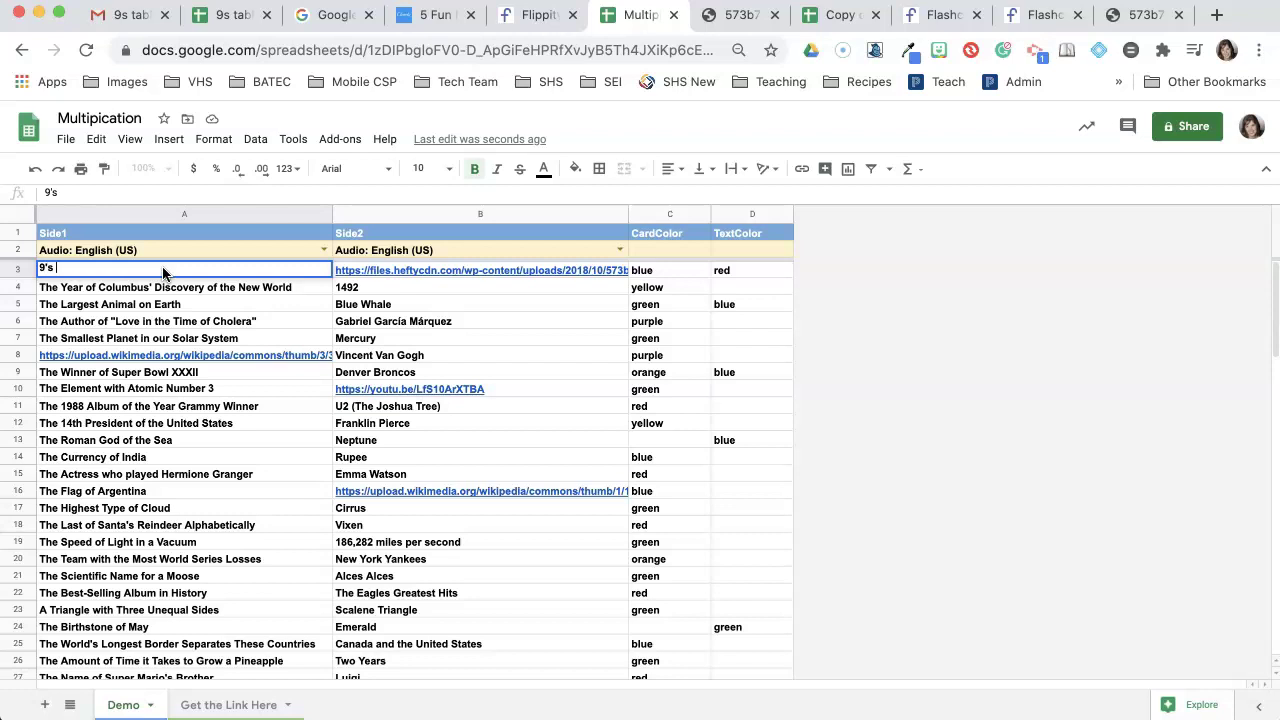
Step: Set the first card's TextColor to black and fill its blue CardColor and black TextColor down through row 18
left_click(728, 269)
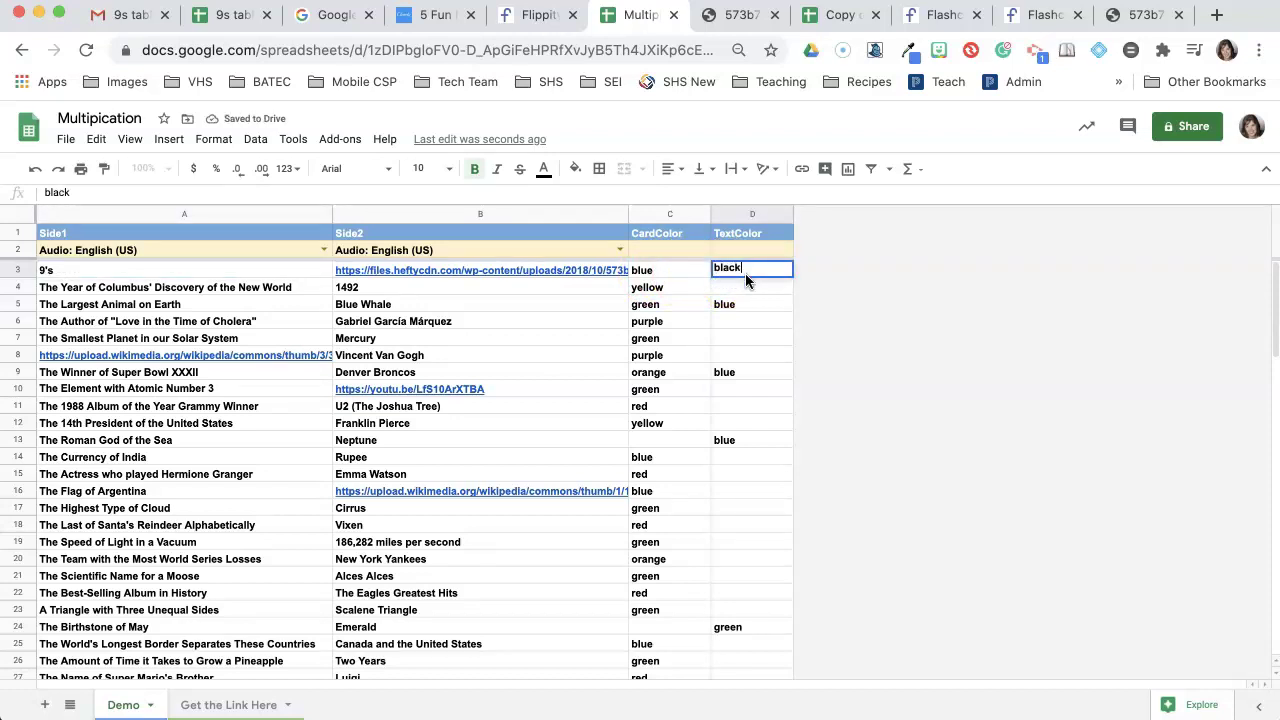
left_click(720, 354)
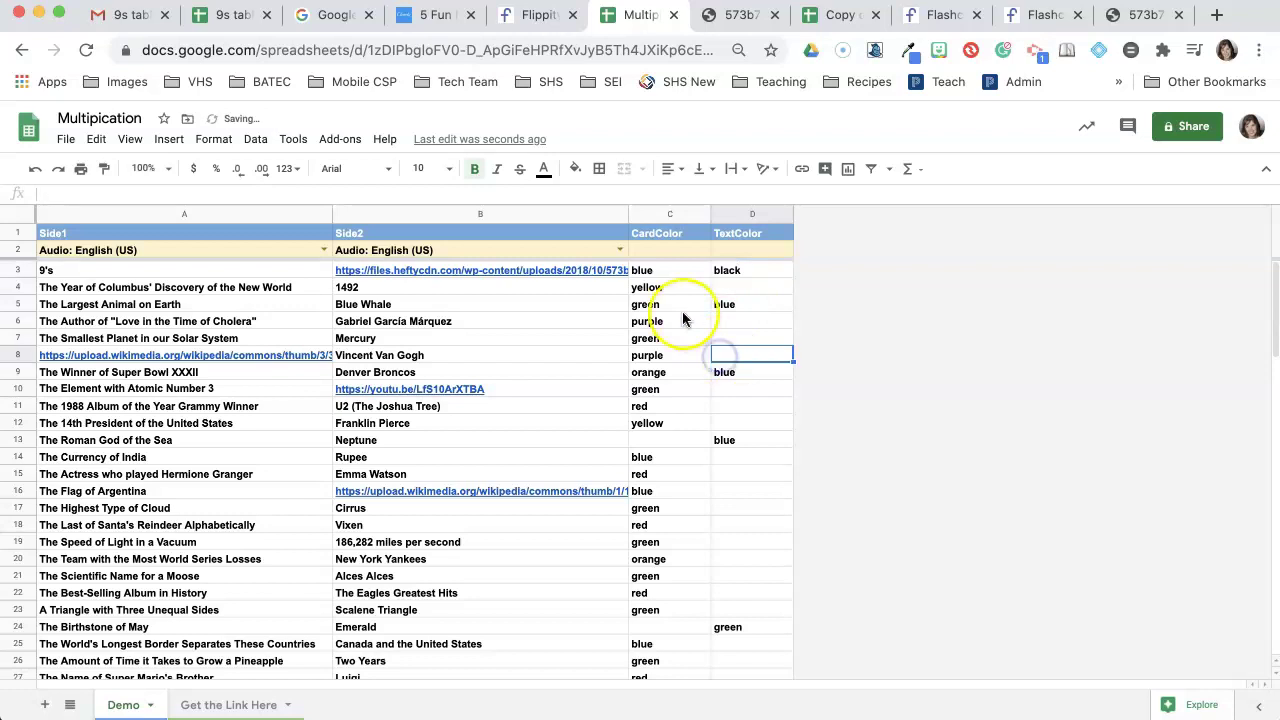
left_click_drag(659, 271, 786, 525)
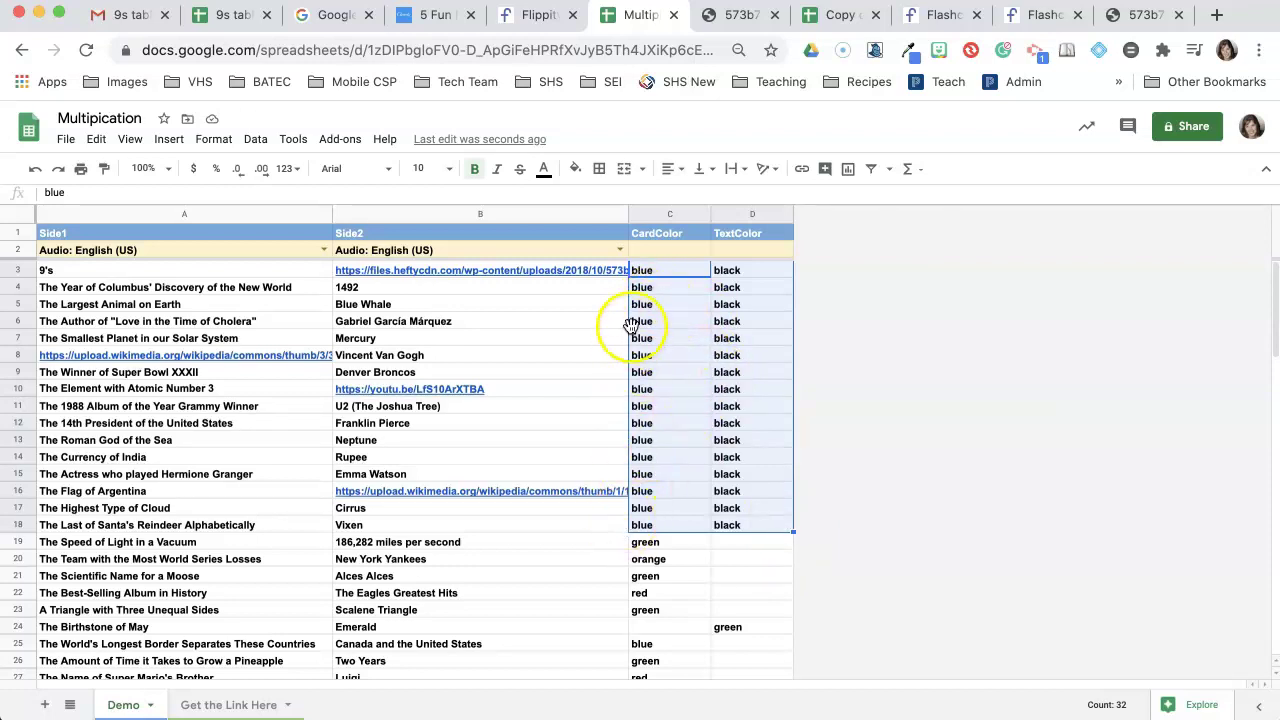
Step: Set the CardColor in cells C4 to C7 to green, orange, red and yello
left_click(648, 290)
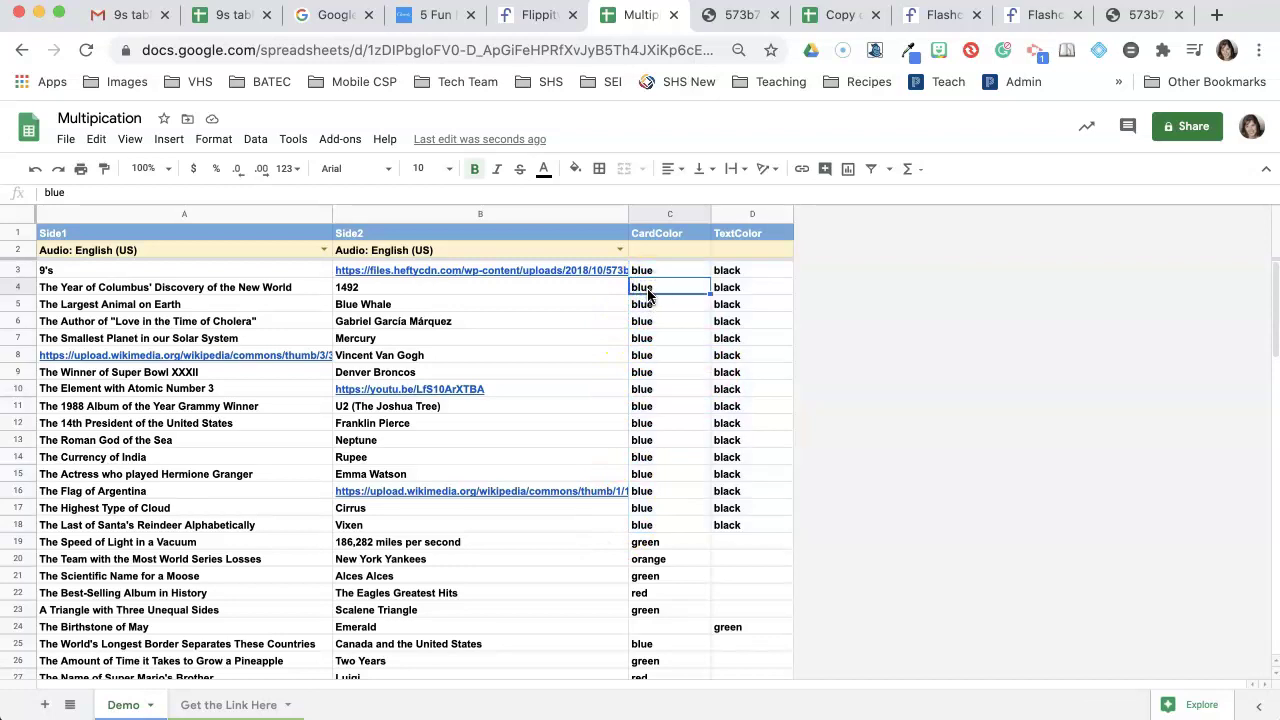
type("green")
key("Return")
type("orange")
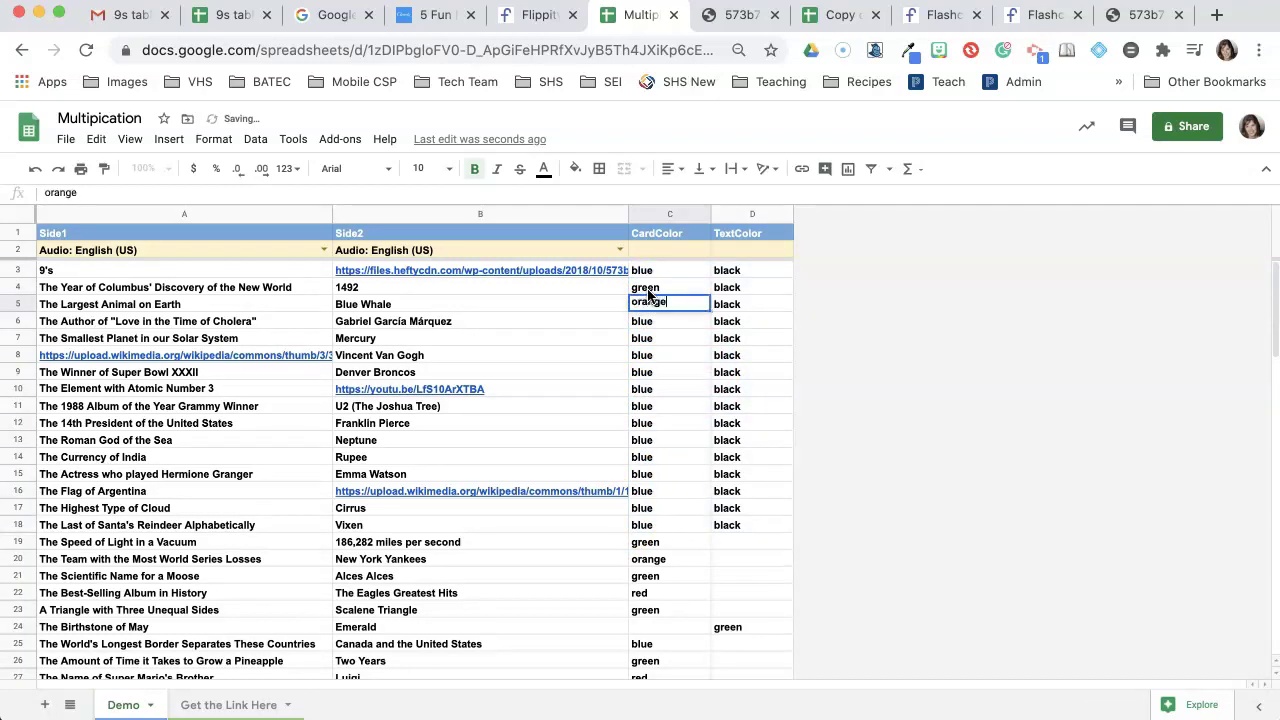
key("Return")
type("red")
key("Return")
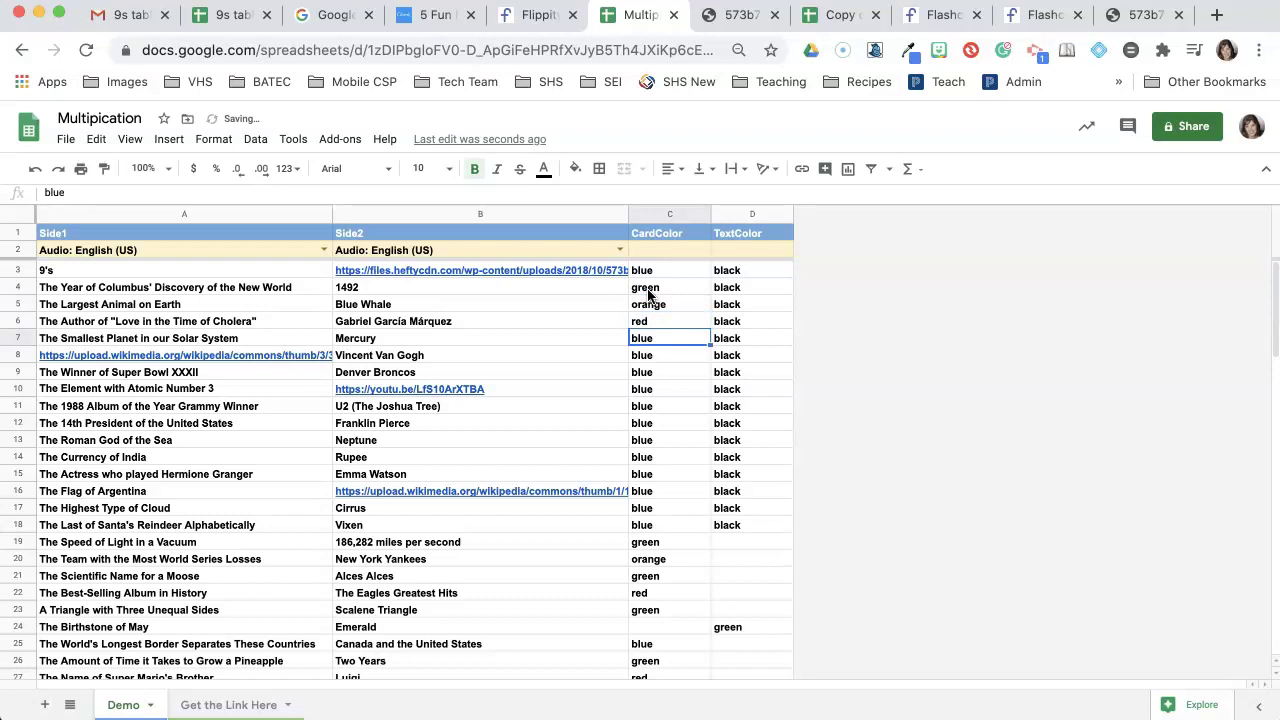
type("yello")
key("Return")
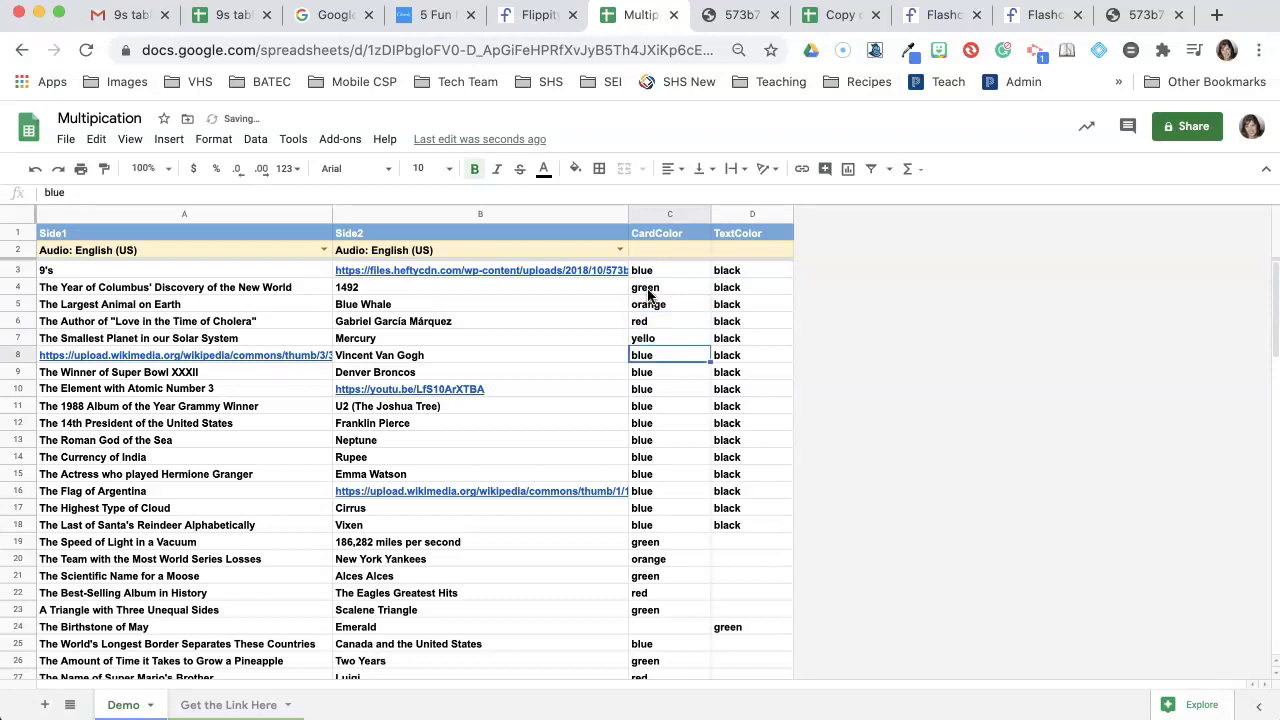
Step: Correct the misspelled CardColor in cell C7 to yellow
left_click(660, 338)
left_click(114, 191)
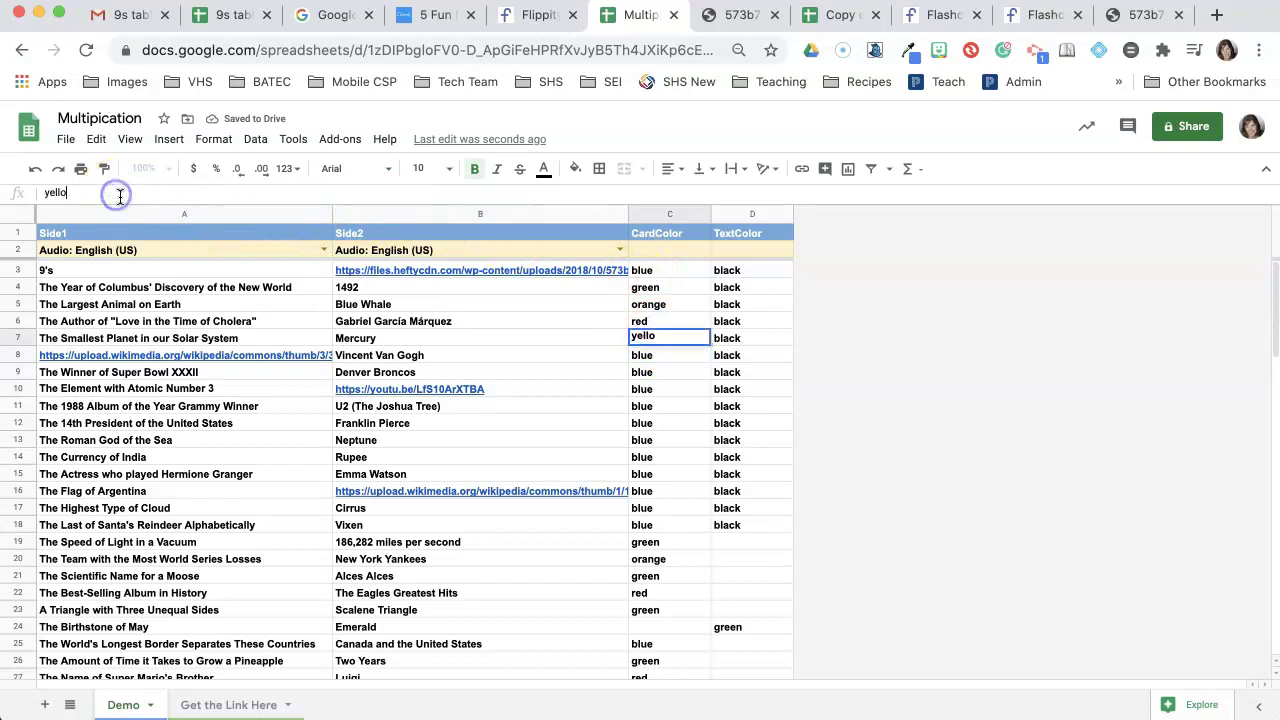
type("w")
left_click(677, 510)
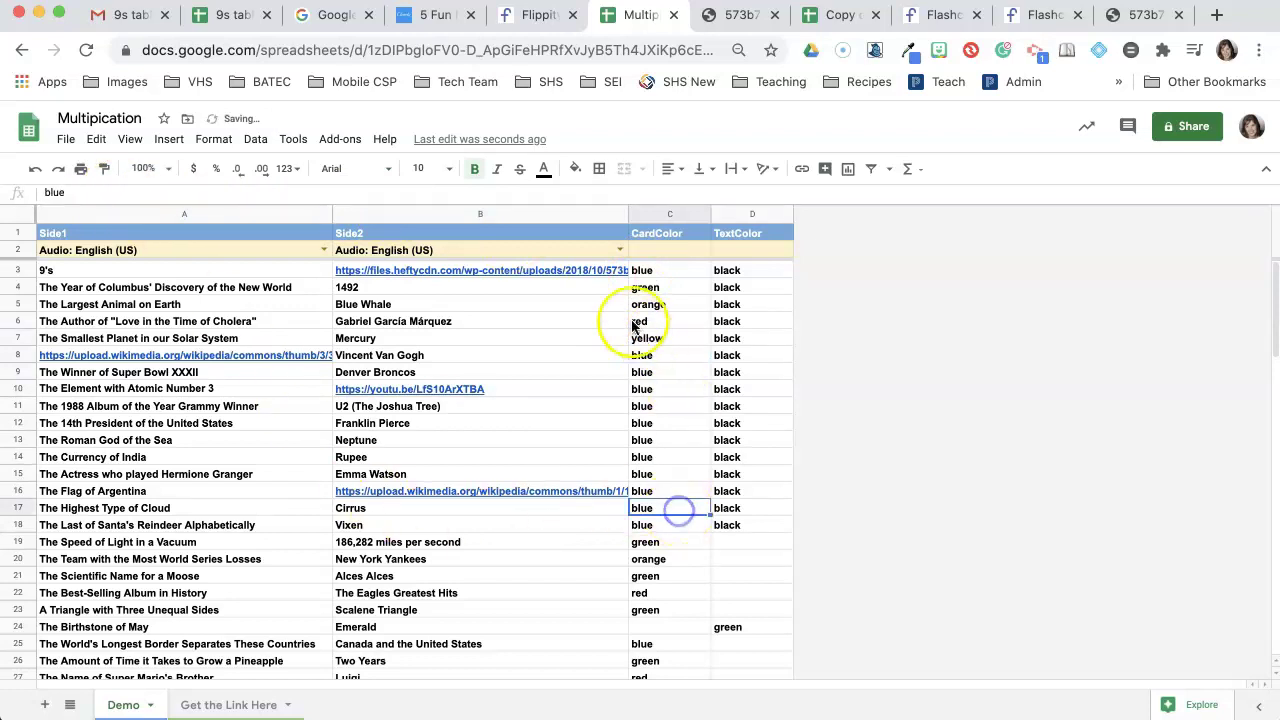
Step: Fill the CardColor and TextColor pattern from C3:D7 down through row 18
left_click(691, 276)
left_click_drag(691, 276, 733, 340)
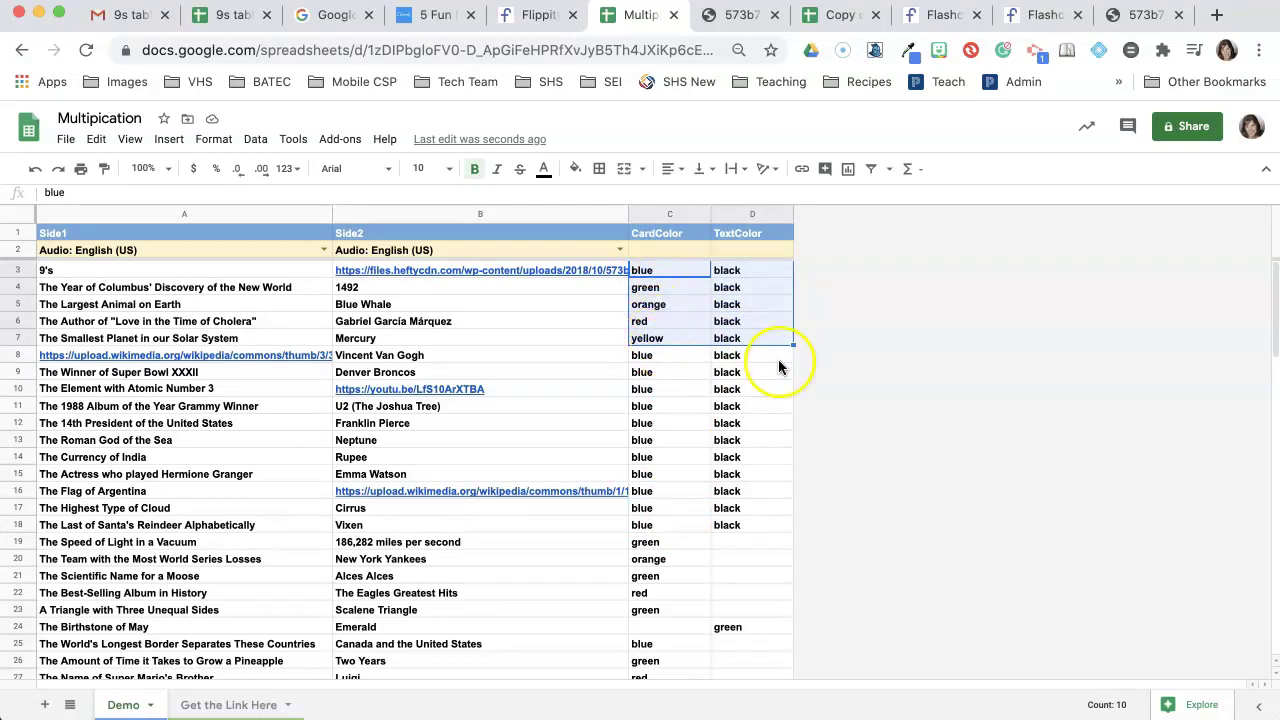
left_click_drag(792, 345, 785, 535)
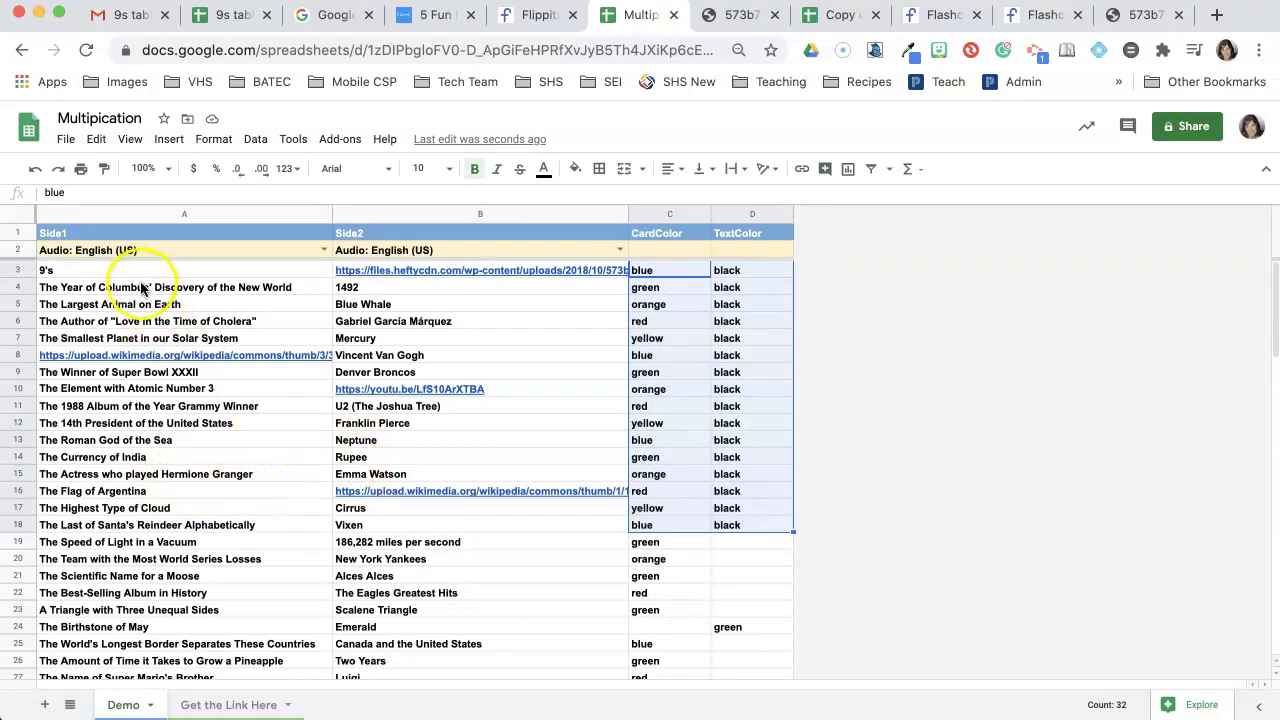
Step: Clear the sample card text in A4:B29 and the leftover CardColor and TextColor entries in C19:D29
left_click_drag(140, 287, 441, 531)
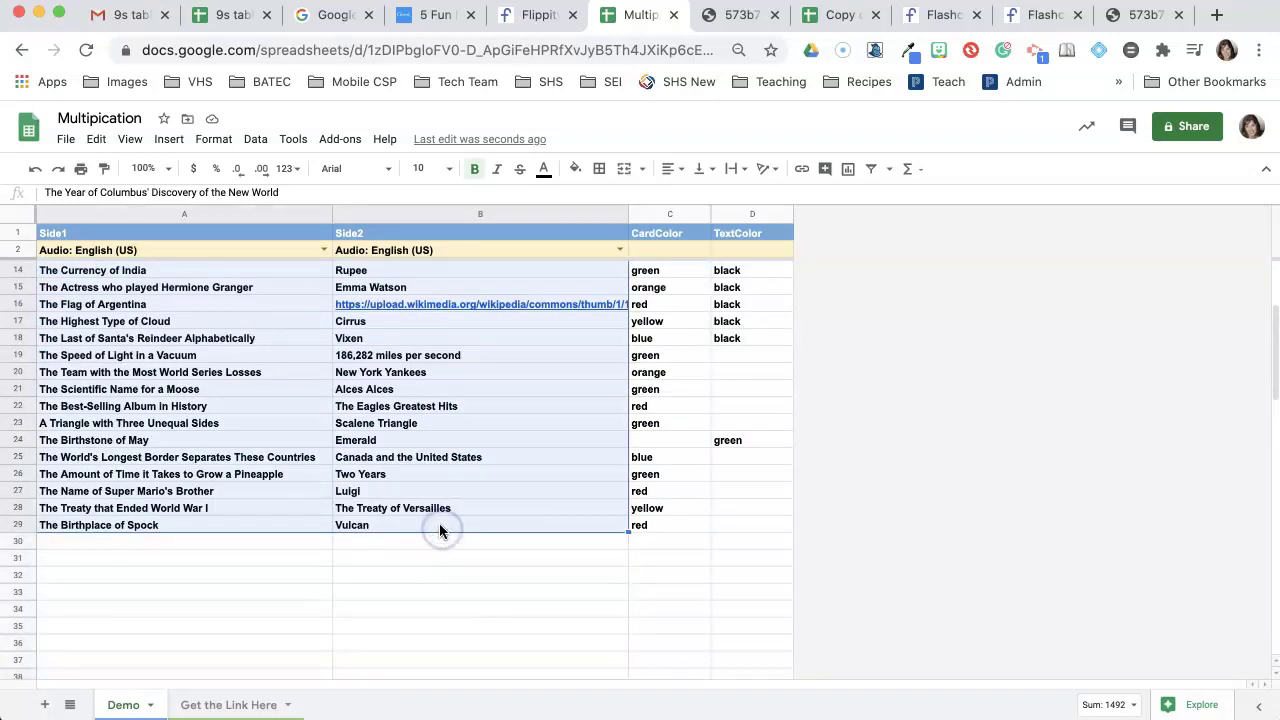
key("Delete")
scroll(443, 527, "up", 4)
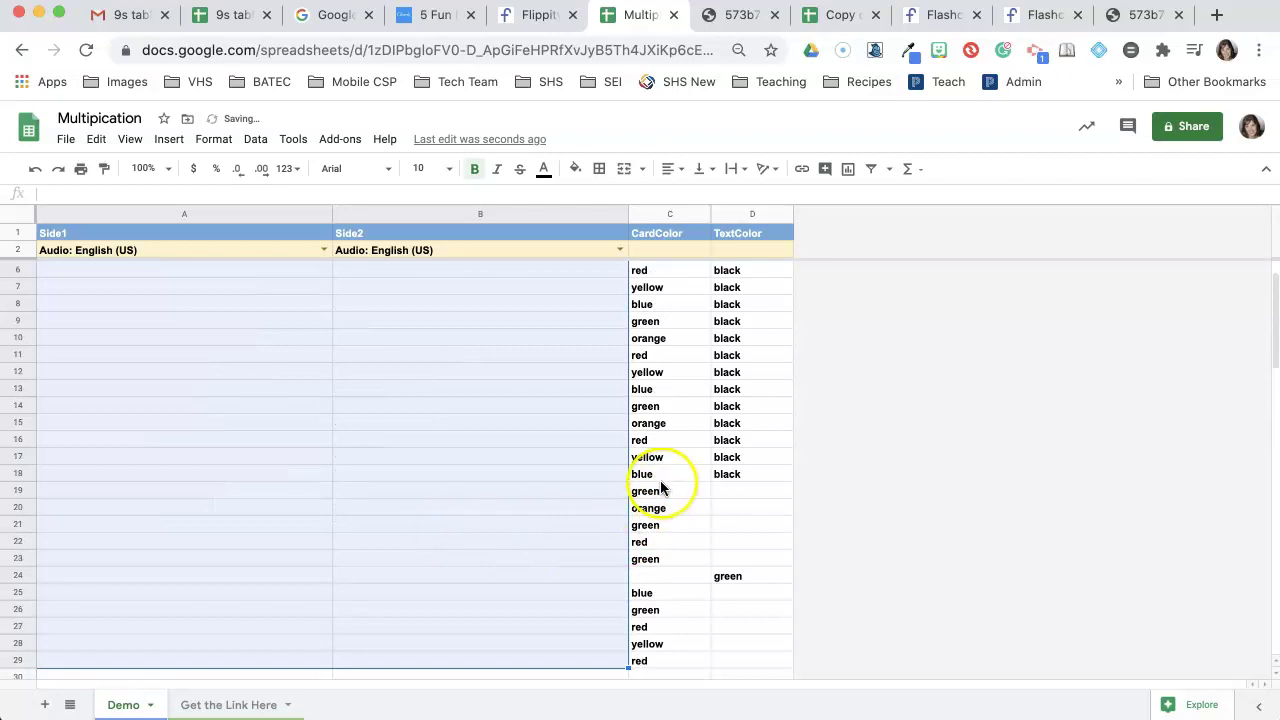
left_click_drag(660, 490, 718, 666)
key("Delete")
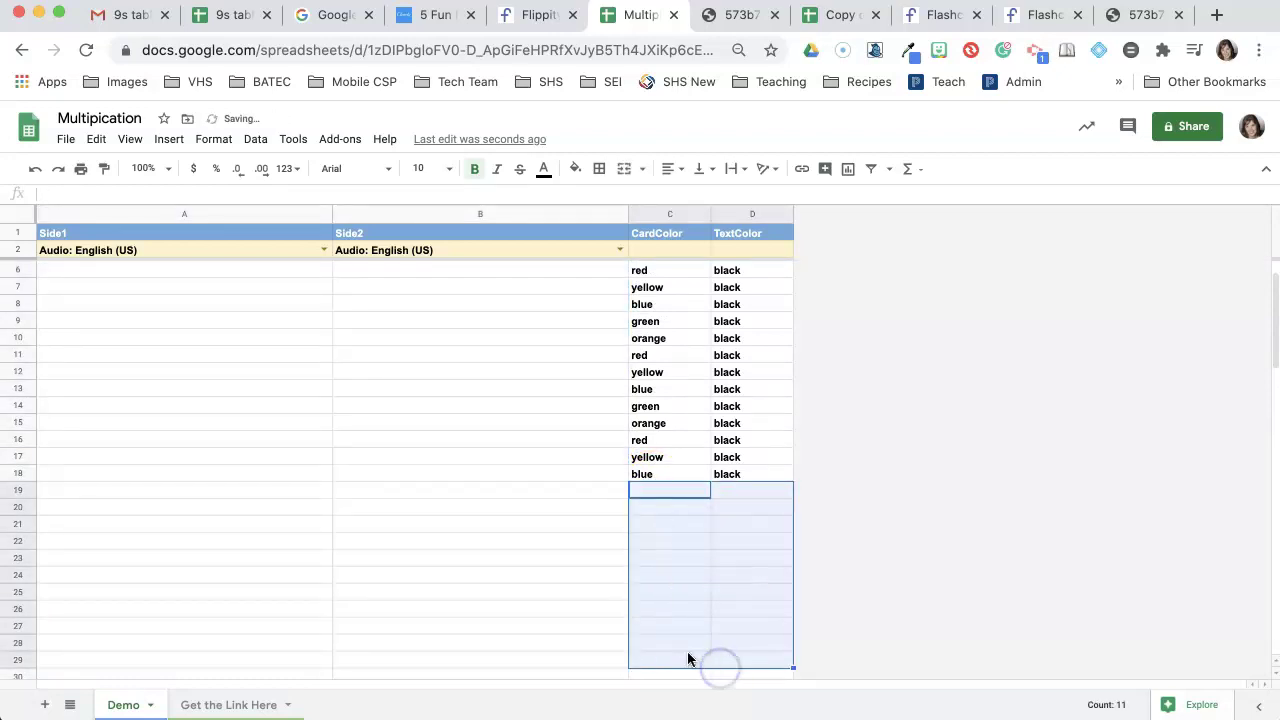
scroll(441, 571, "up", 2)
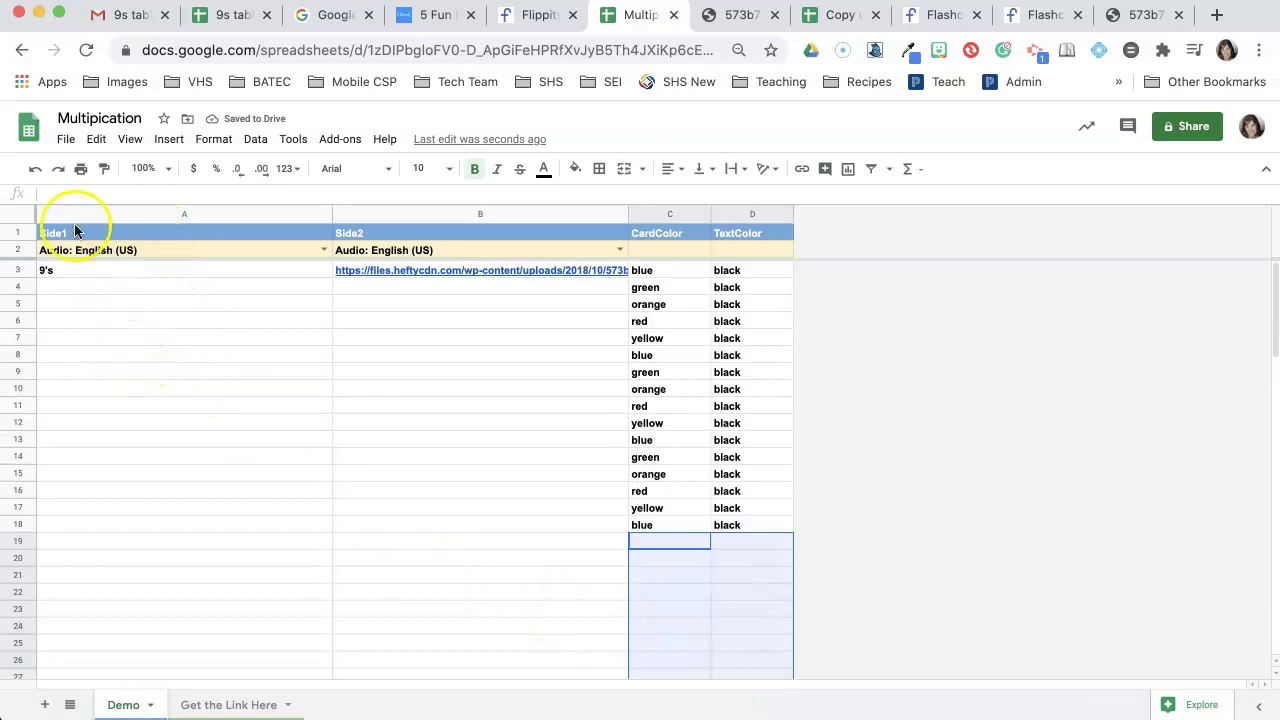
Step: Publish the entire document to the web as a web page and close the publishing dialog
left_click(66, 140)
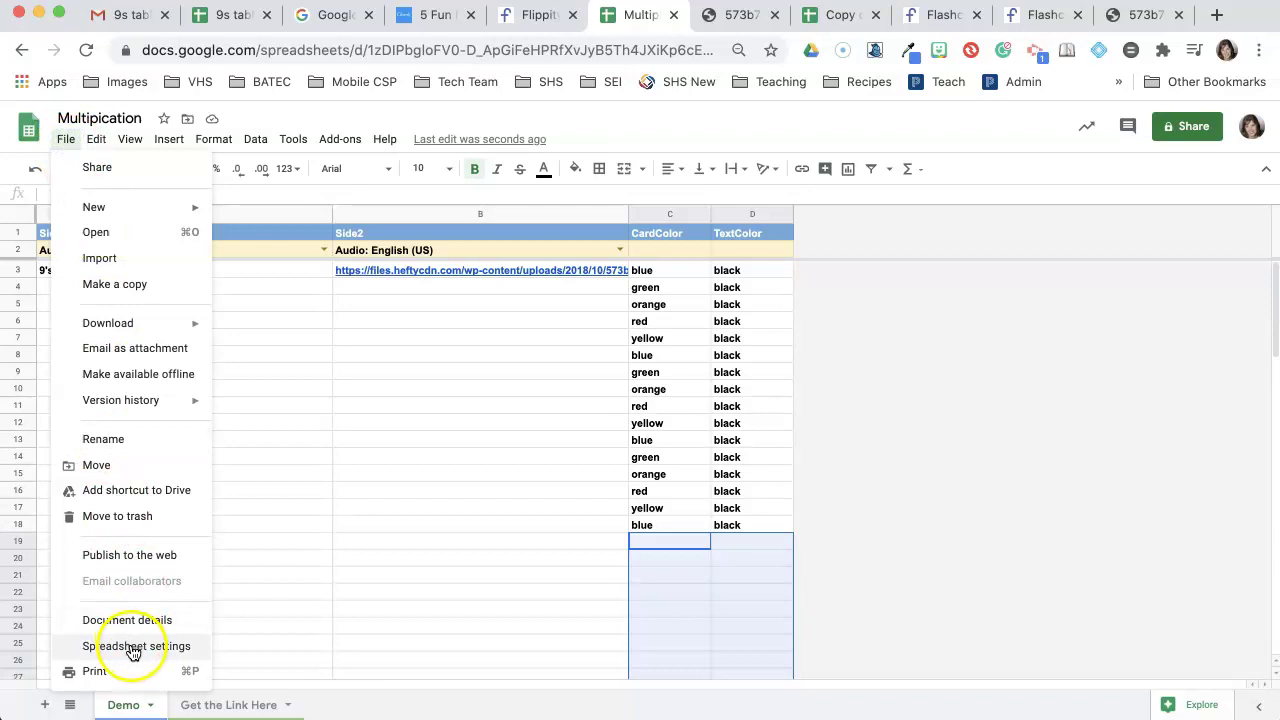
left_click(132, 556)
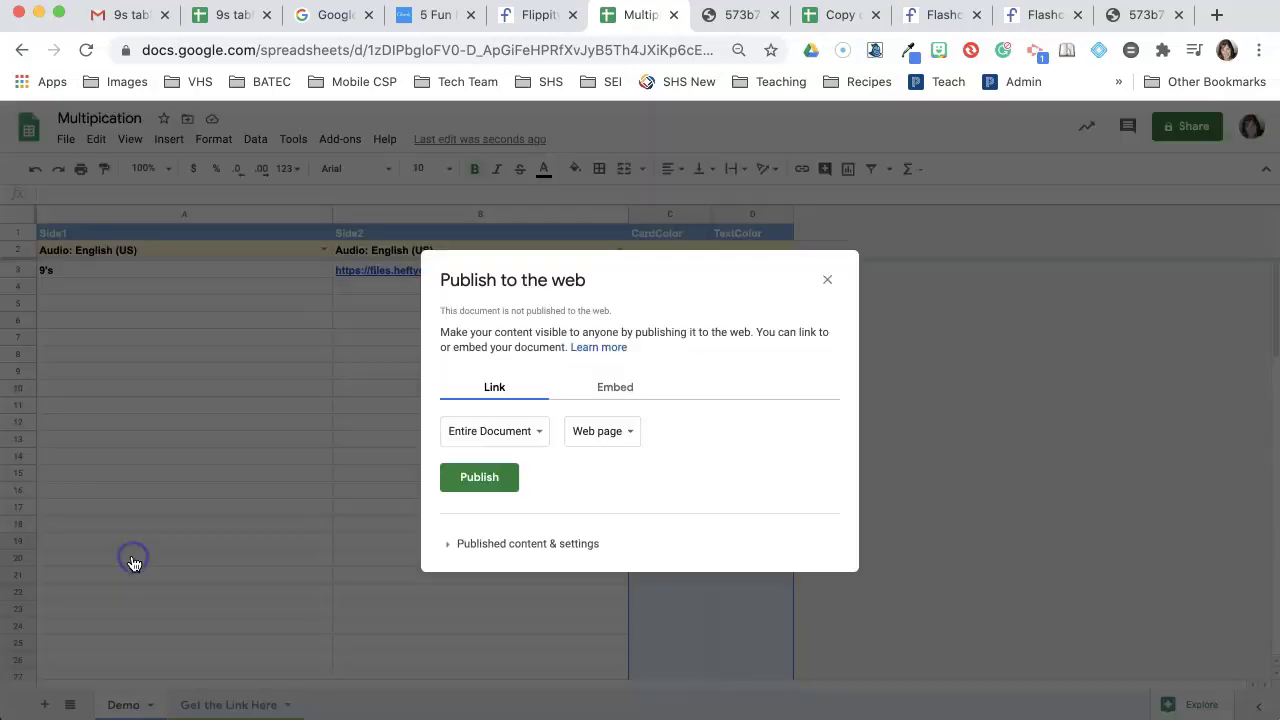
left_click(490, 476)
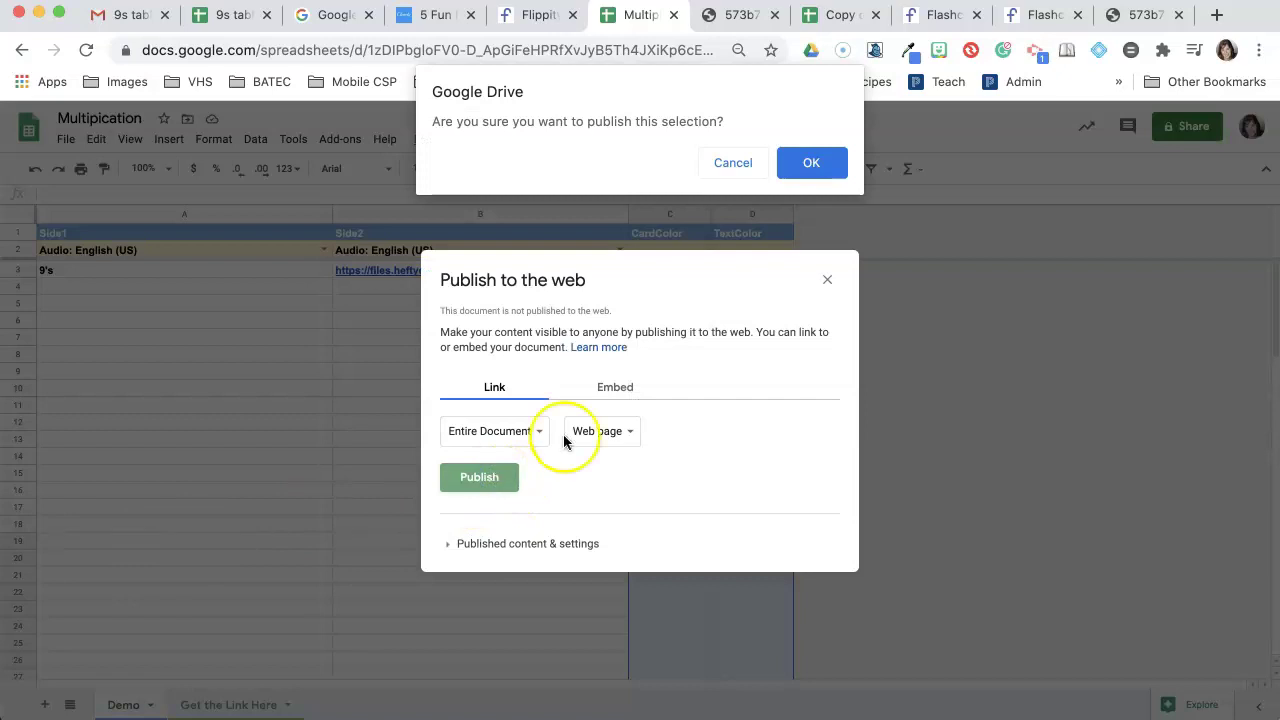
left_click(810, 162)
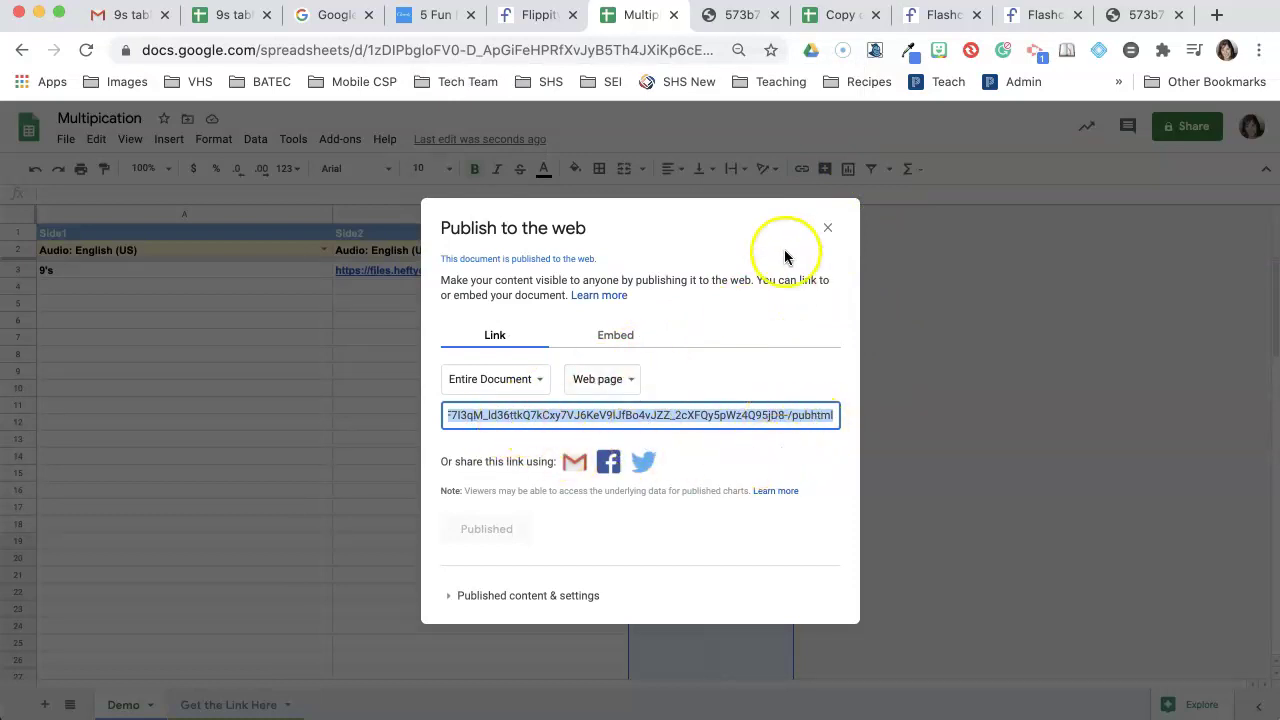
left_click(825, 230)
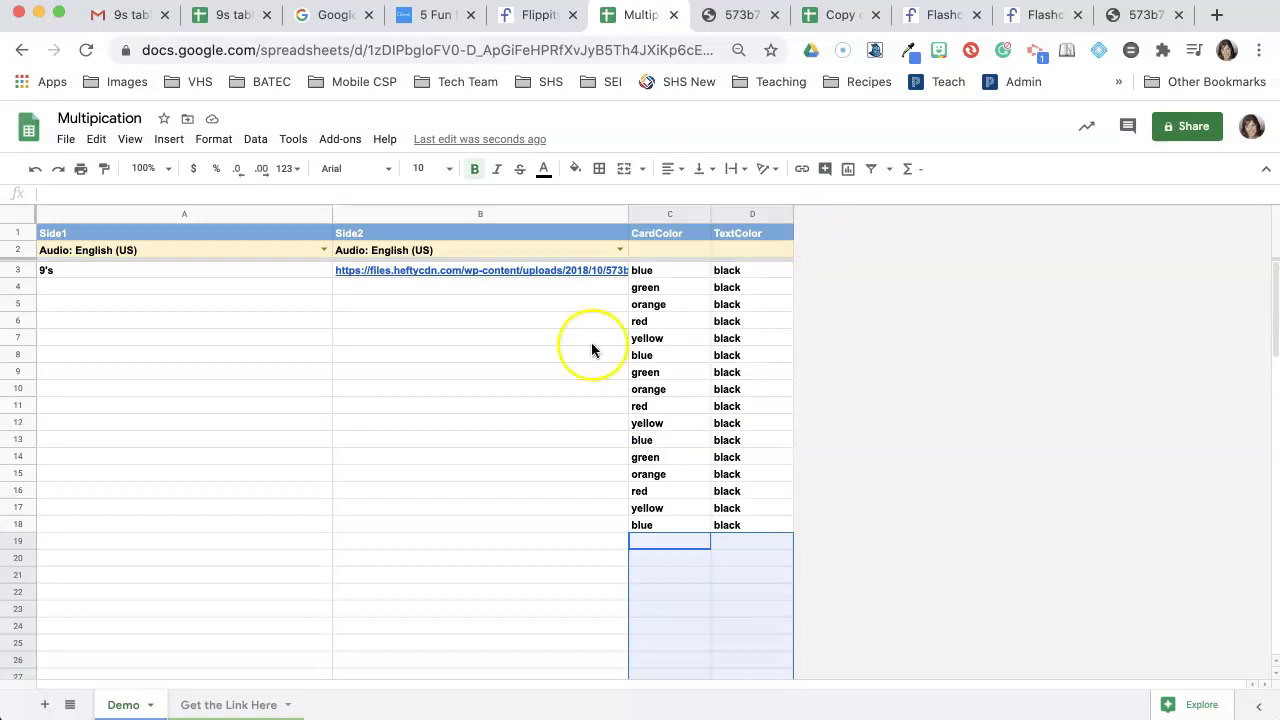
Step: Open the flashcards from the link in the Get the Link Here sheet and page forward through the cards
left_click(226, 704)
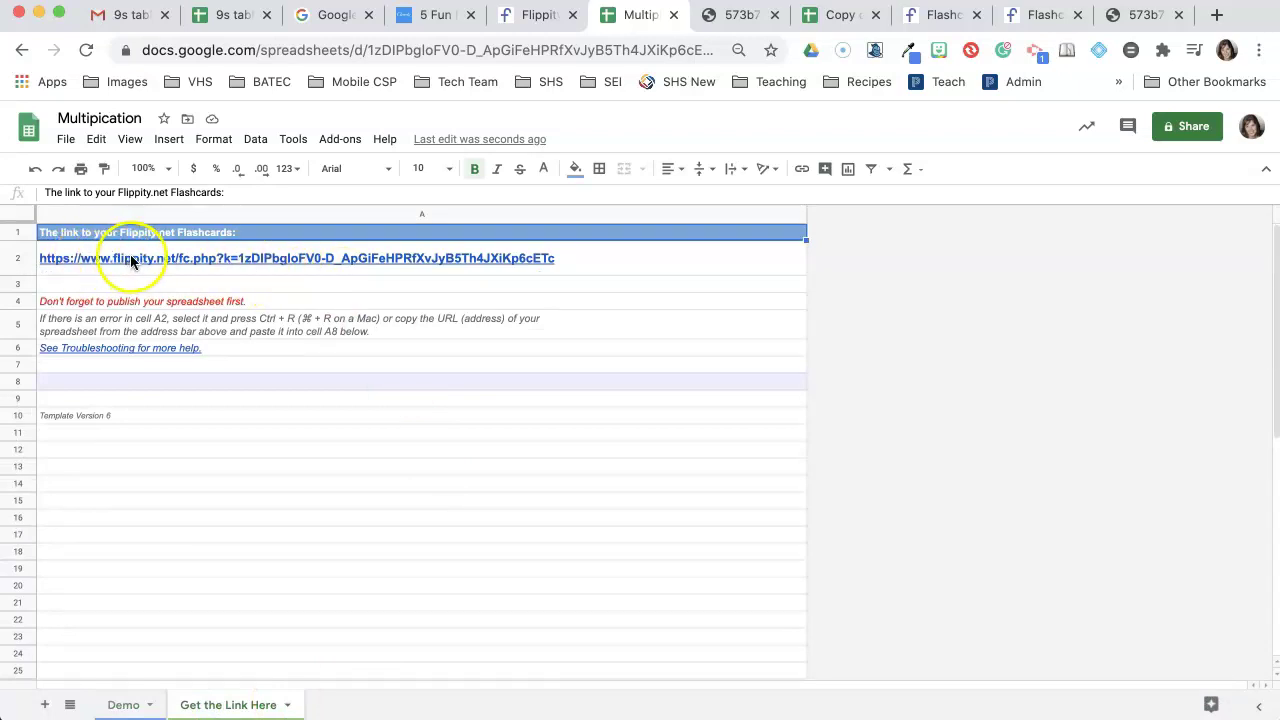
mouse_move(113, 259)
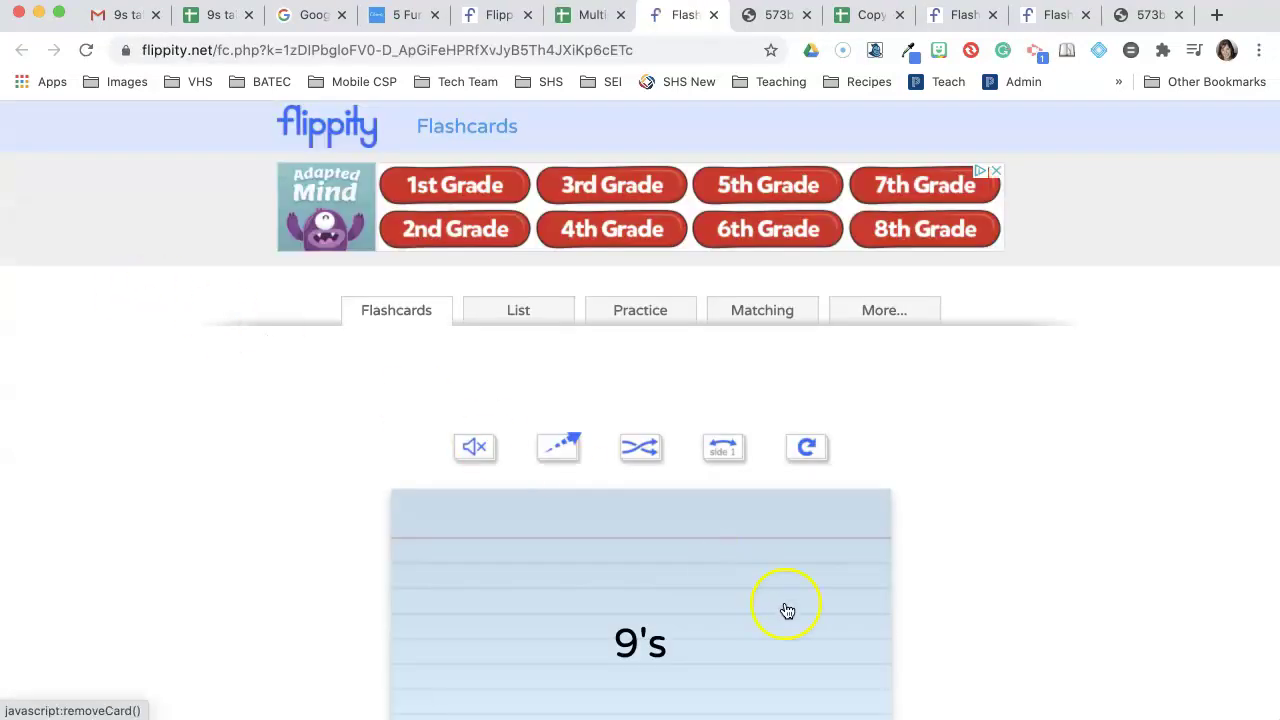
scroll(823, 594, "down", 5)
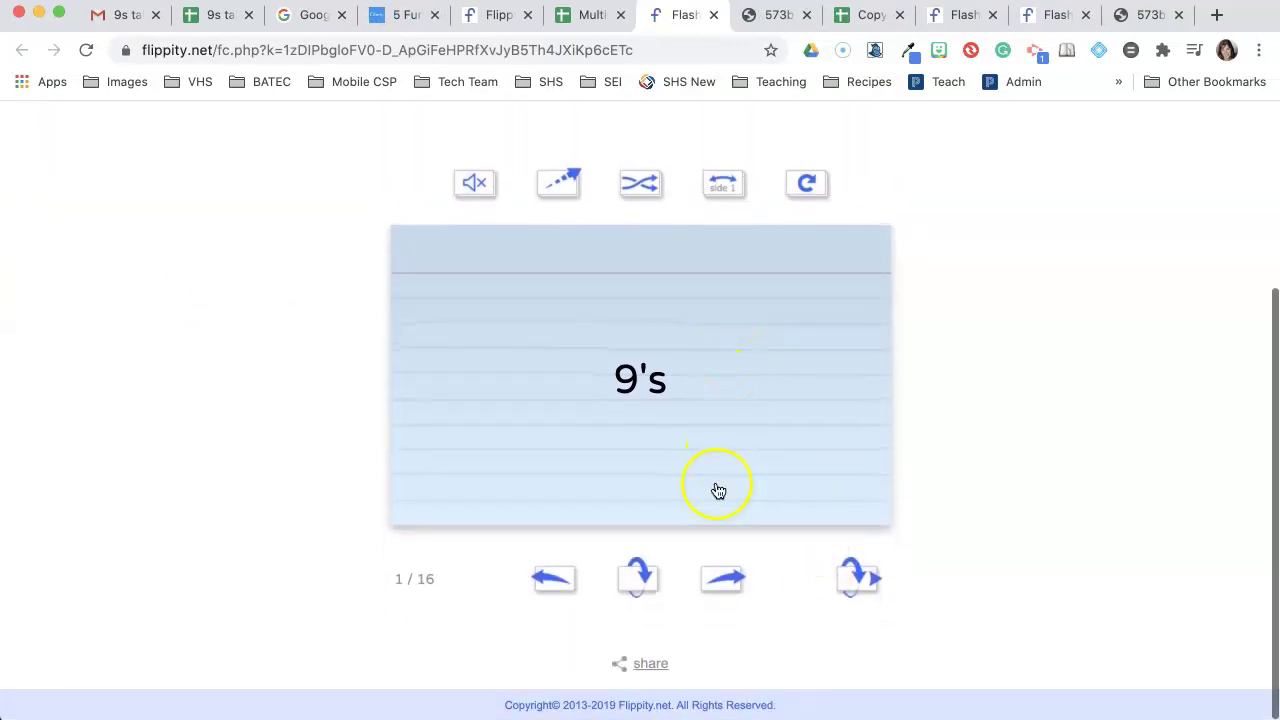
left_click(723, 578)
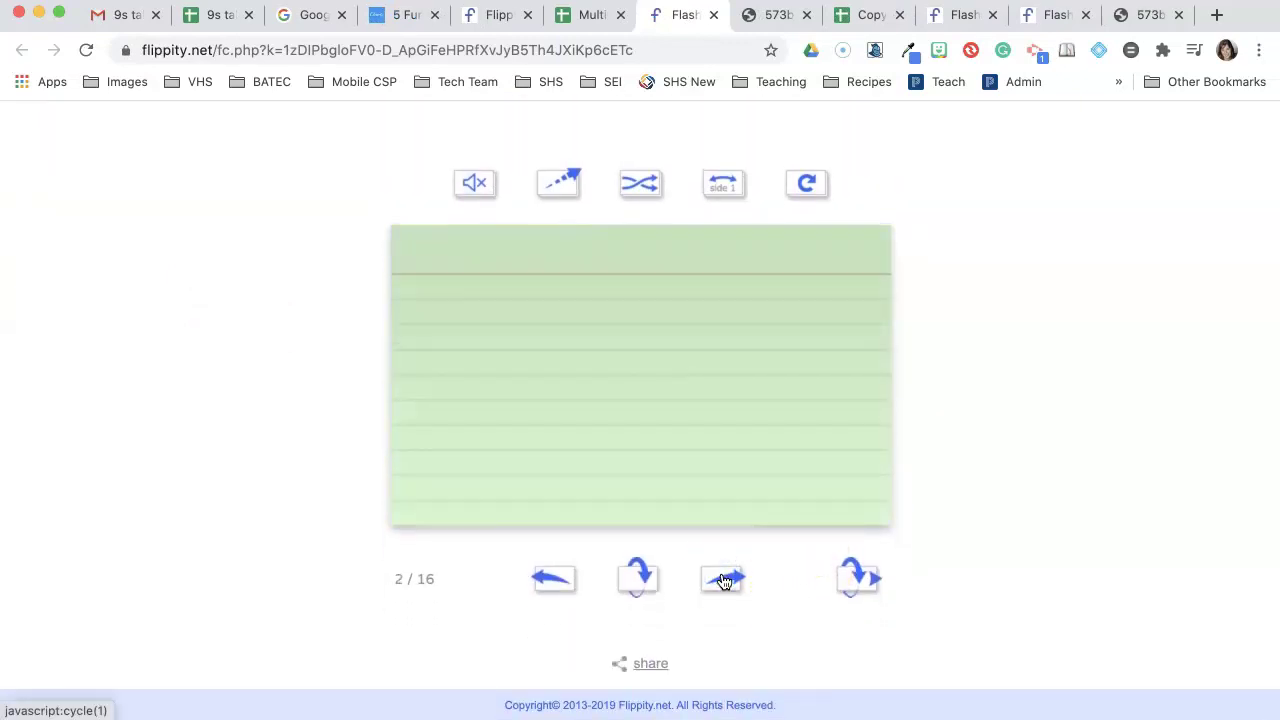
left_click(724, 580)
left_click(724, 580)
left_click(724, 580)
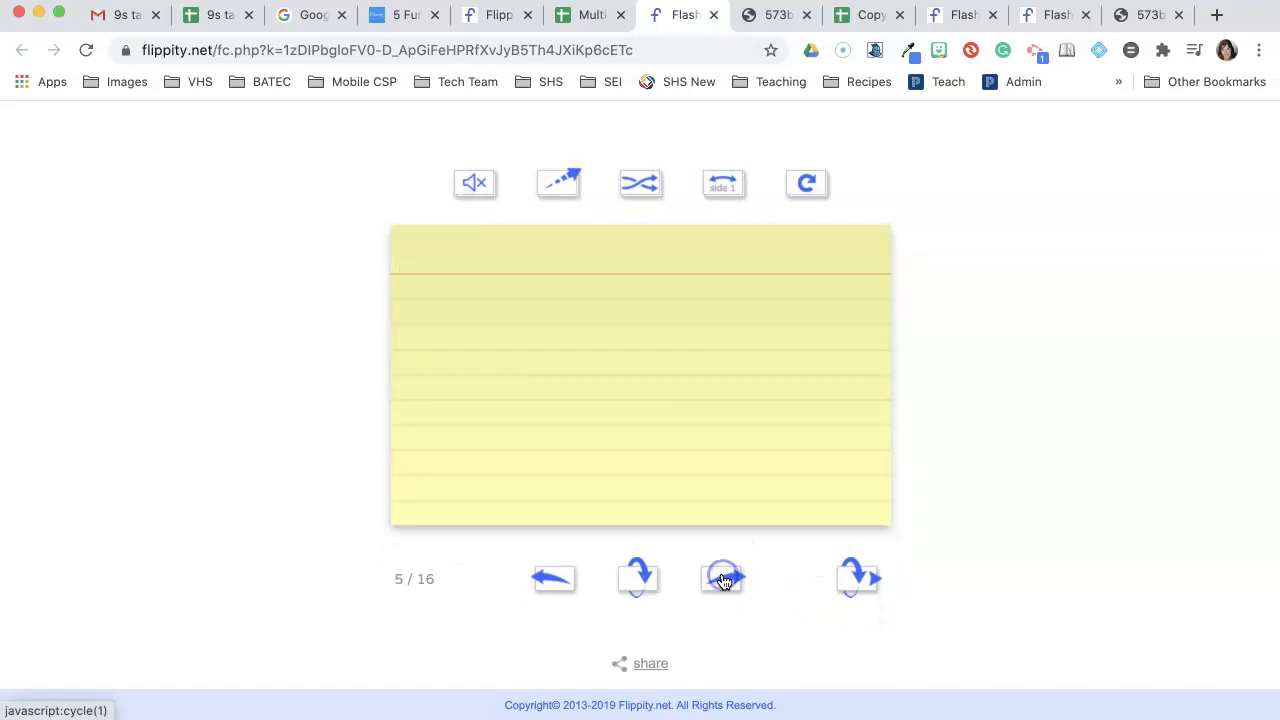
left_click(724, 580)
left_click(724, 580)
left_click(724, 580)
left_click(724, 580)
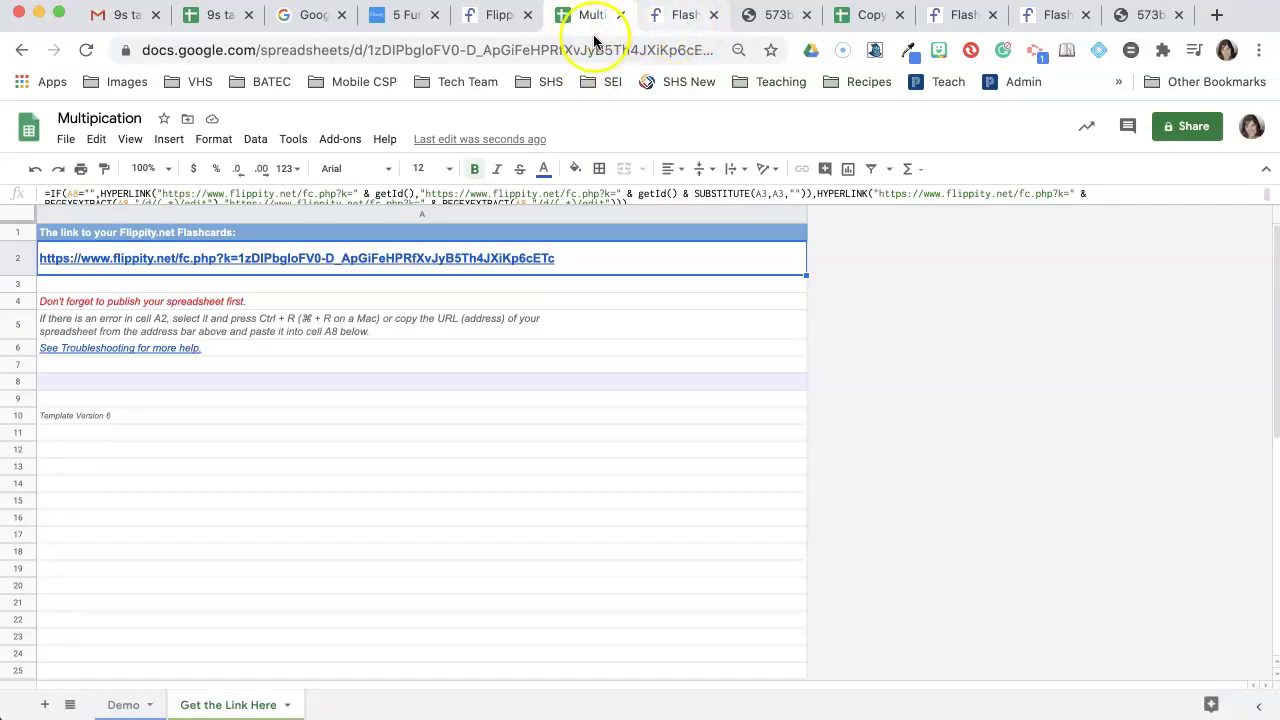
Step: In the Demo sheet, clear the CardColor and TextColor entries for the empty cards in rows 4 to 18
left_click(116, 704)
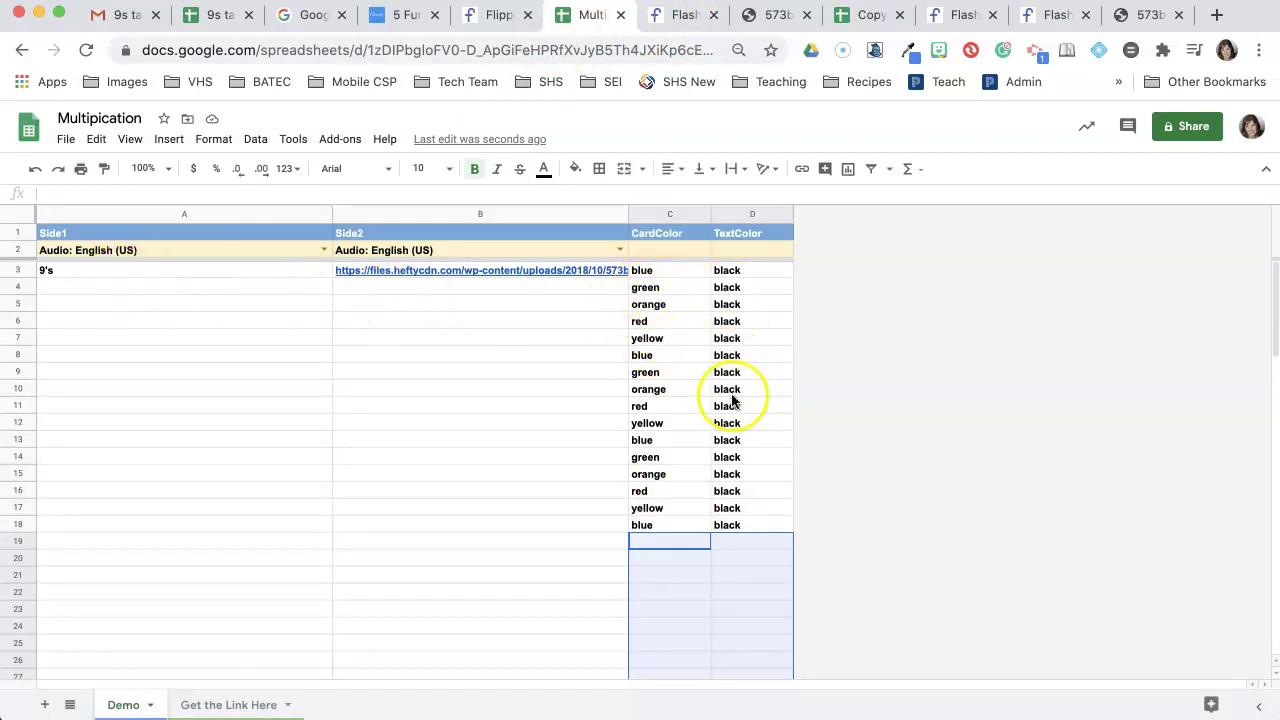
left_click(513, 418)
left_click_drag(642, 289, 742, 527)
key("Delete")
left_click(418, 477)
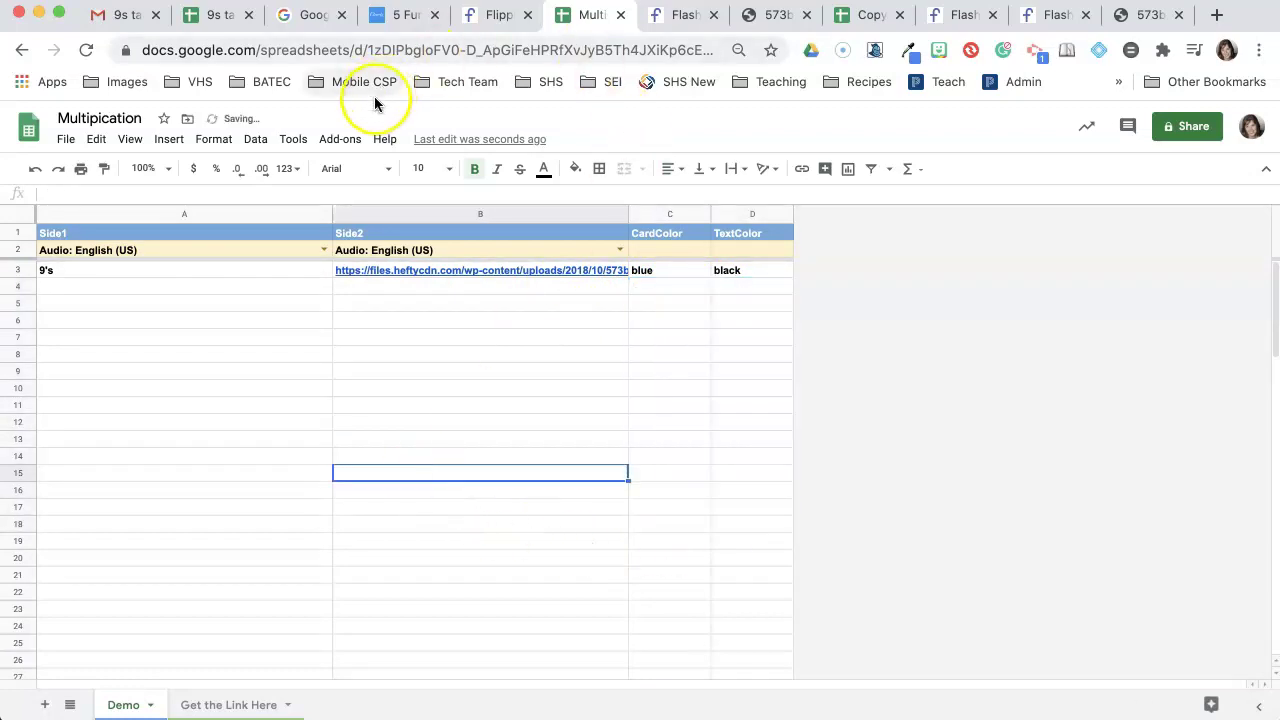
Step: Reopen the flashcards from the link in the Get the Link Here sheet and check the remaining card set
left_click(232, 705)
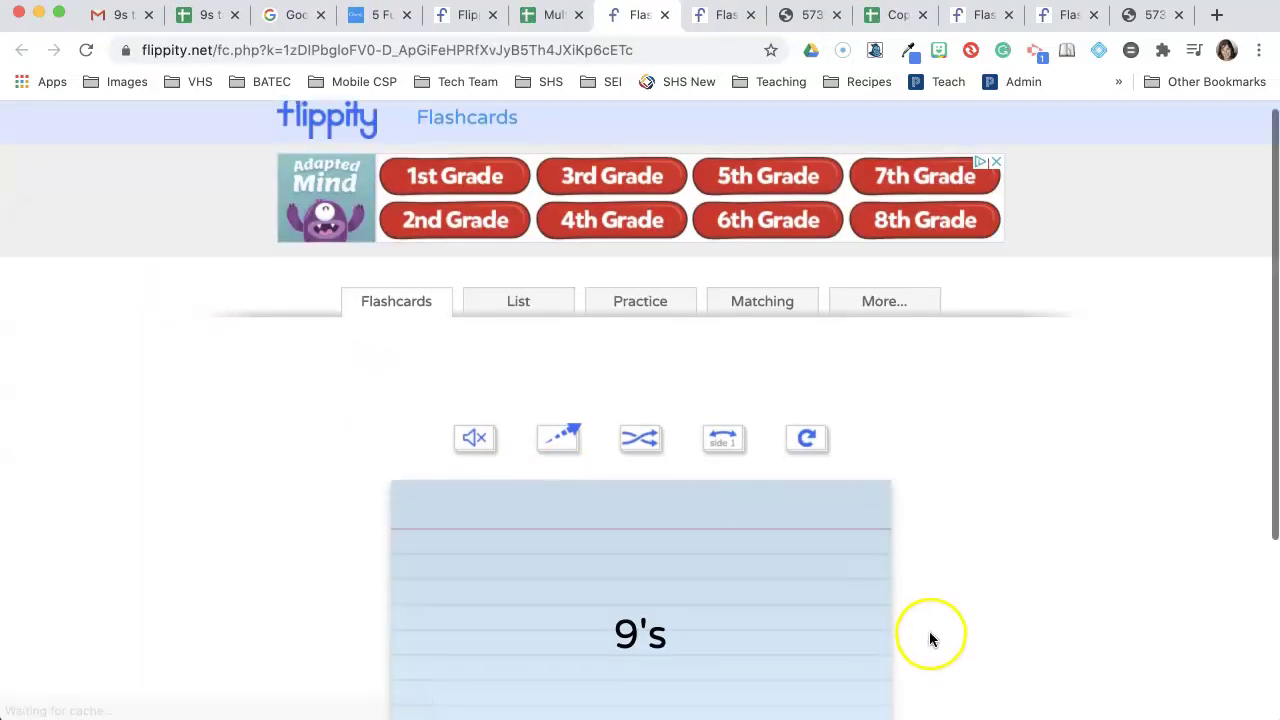
scroll(925, 630, "down", 3)
scroll(922, 626, "down", 2)
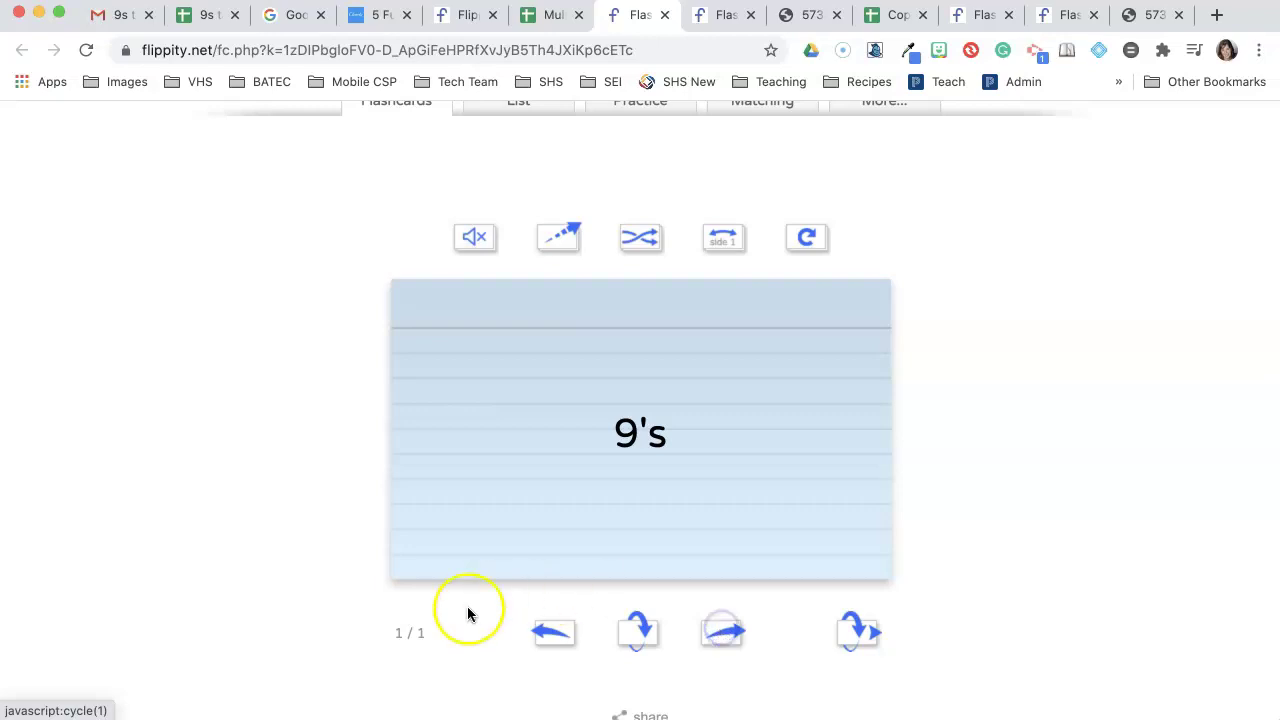